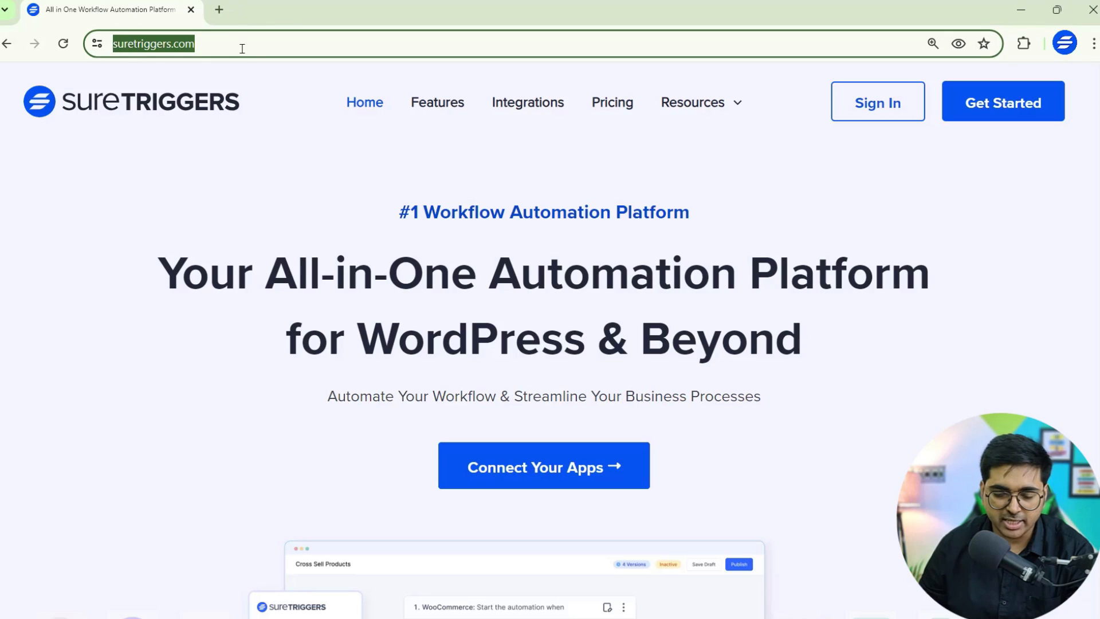
# Sign in to SureTriggers and open the Workflows list.
pyautogui.click(800, 233)
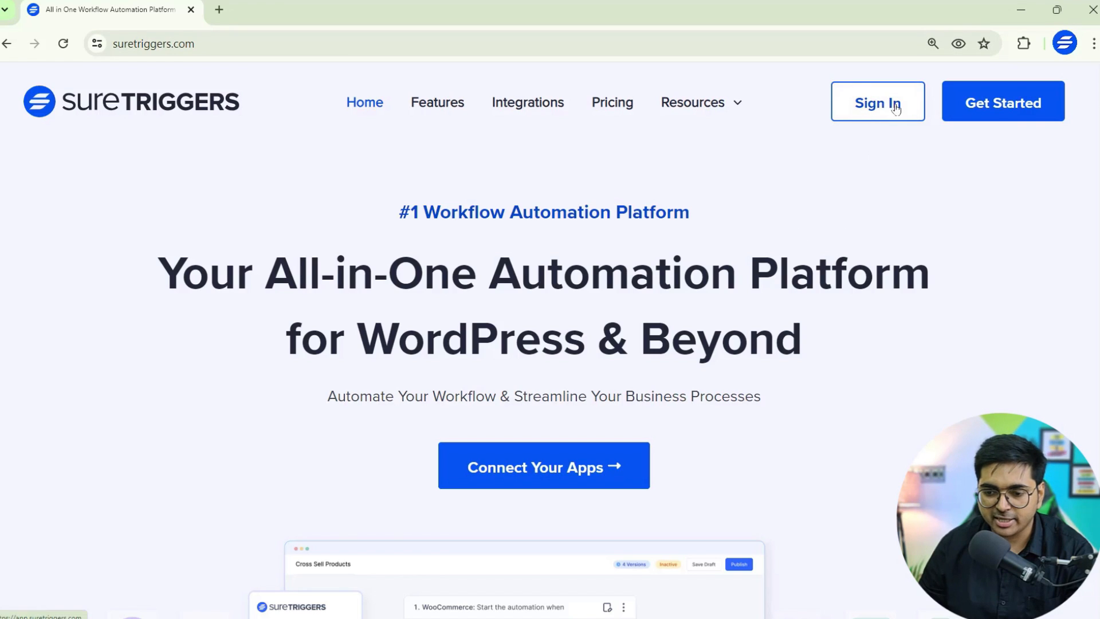
pyautogui.click(875, 110)
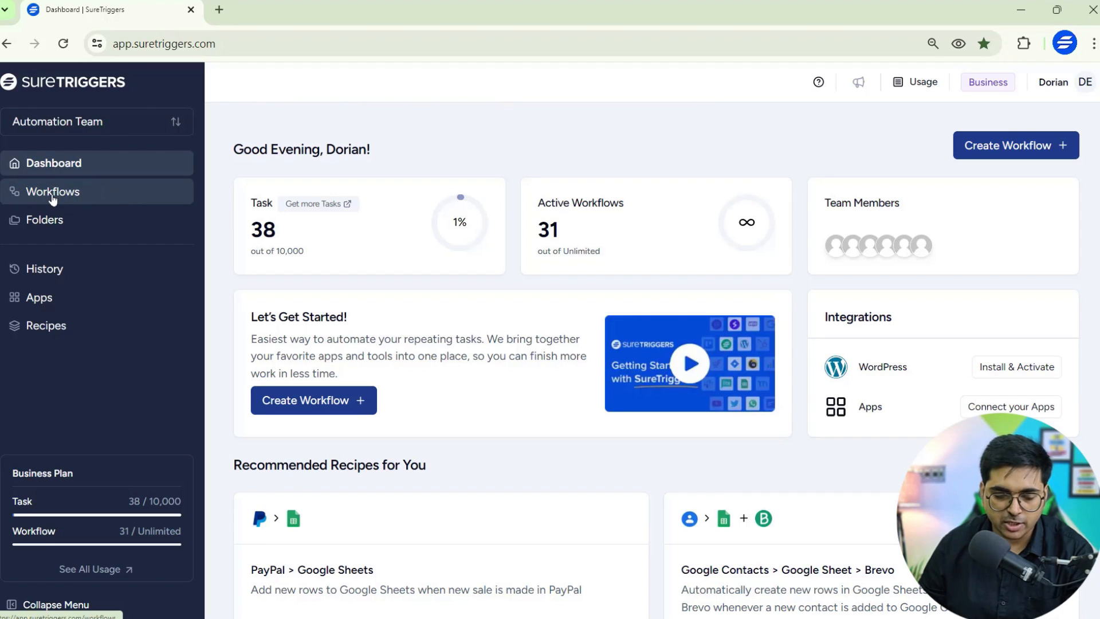
pyautogui.click(75, 194)
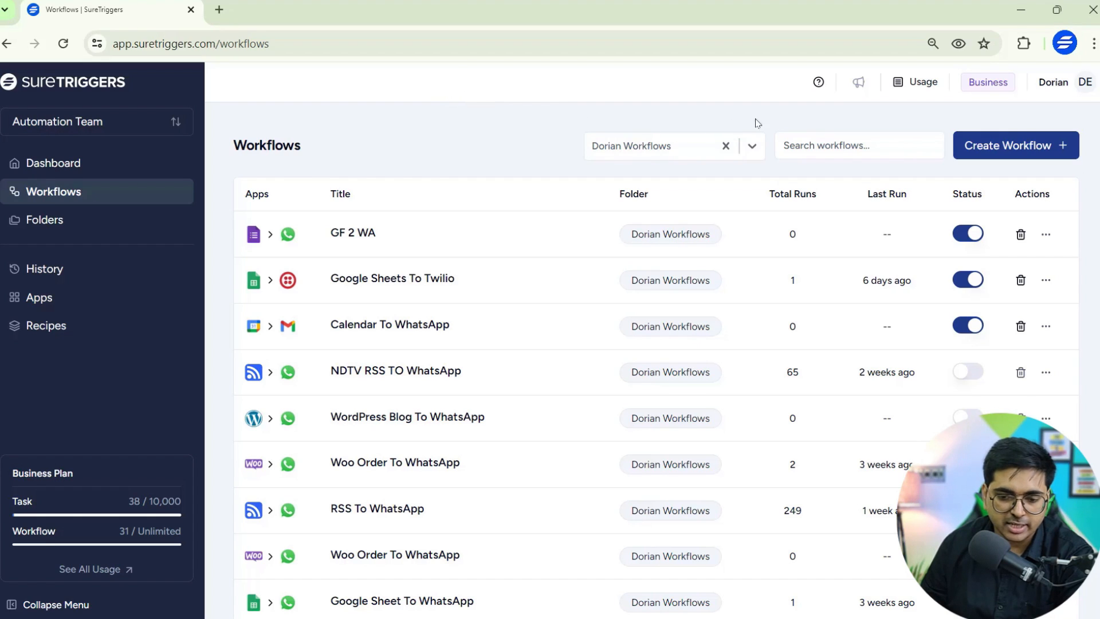
# Create a new workflow named "Google Form To WhatsApp".
pyautogui.click(1007, 147)
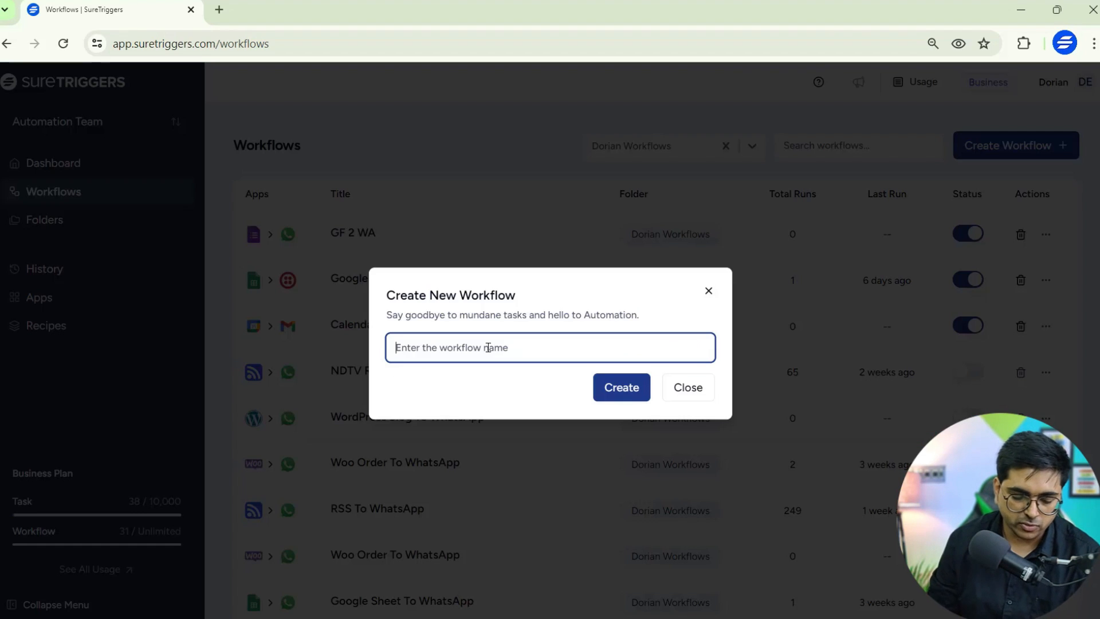
pyautogui.write('Google Form To WhatsApp')
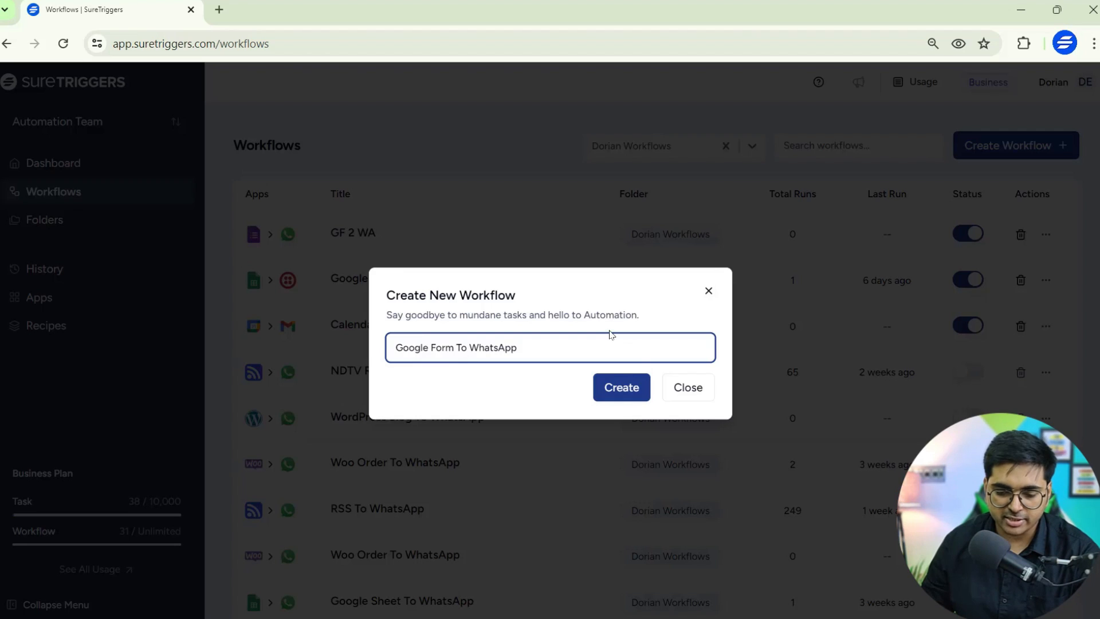
pyautogui.click(614, 389)
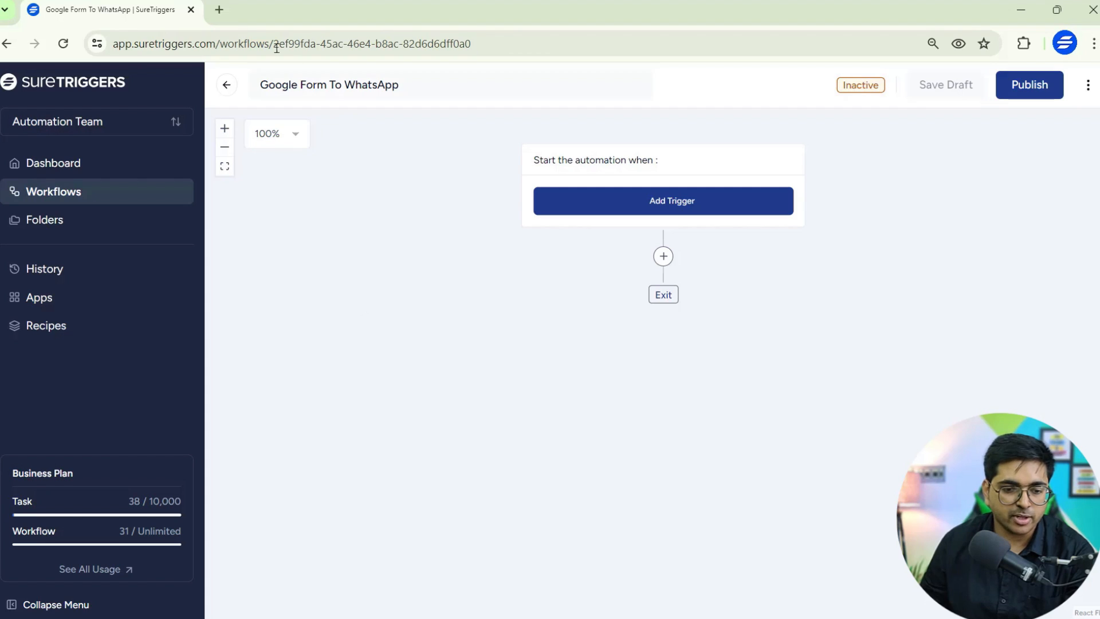
# Review the questions of the Appointment Slot Book form in Google Forms.
pyautogui.click(223, 12)
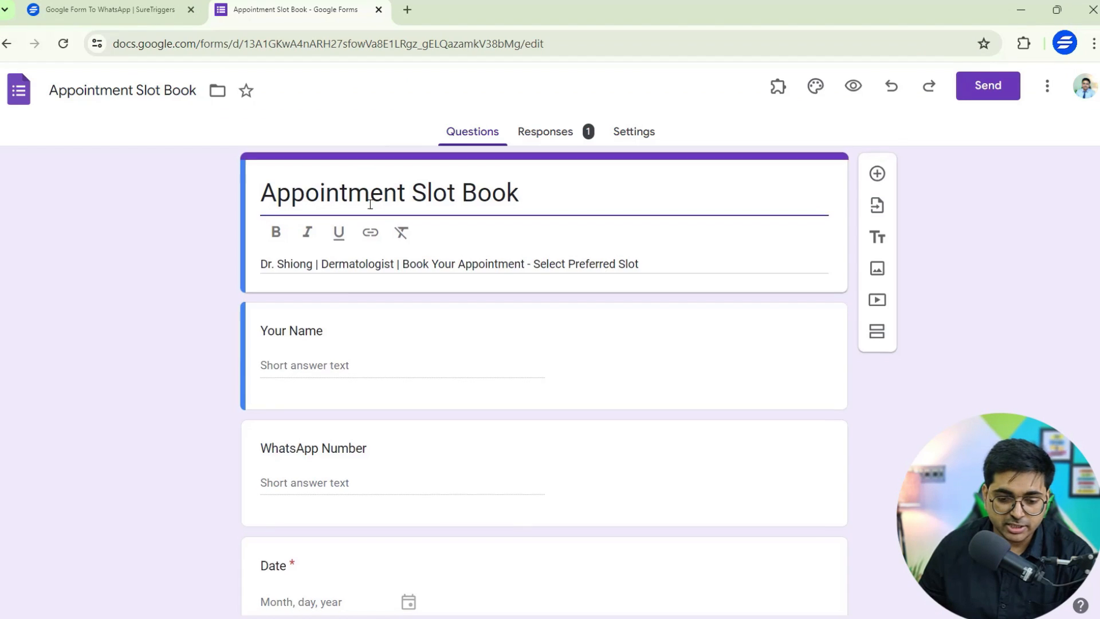
pyautogui.scroll(-2, 363, 197)
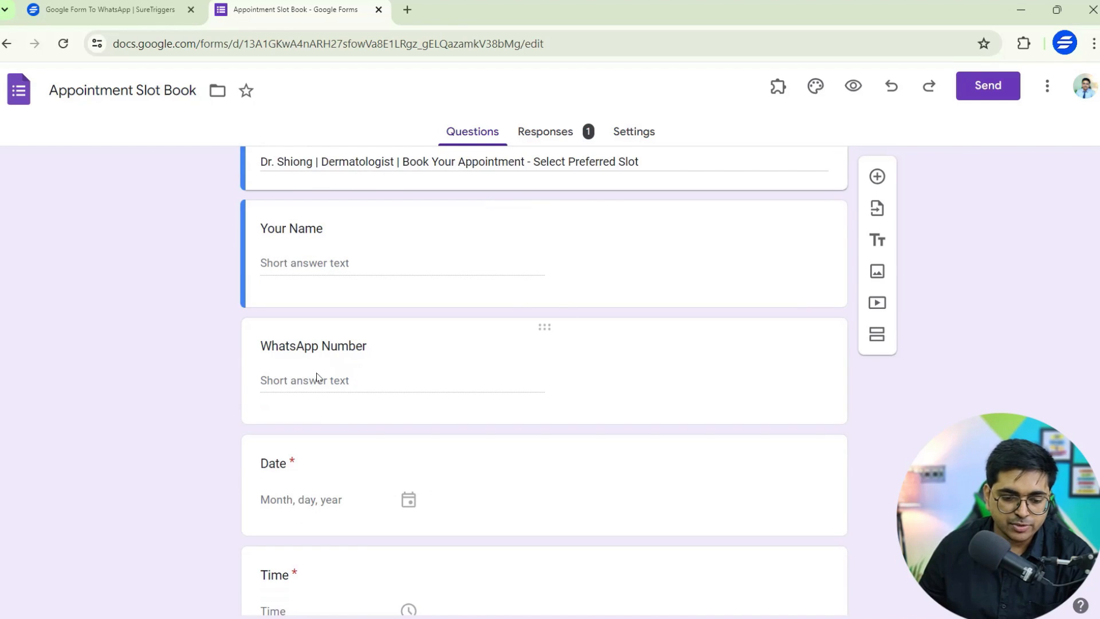
pyautogui.scroll(-1, 418, 369)
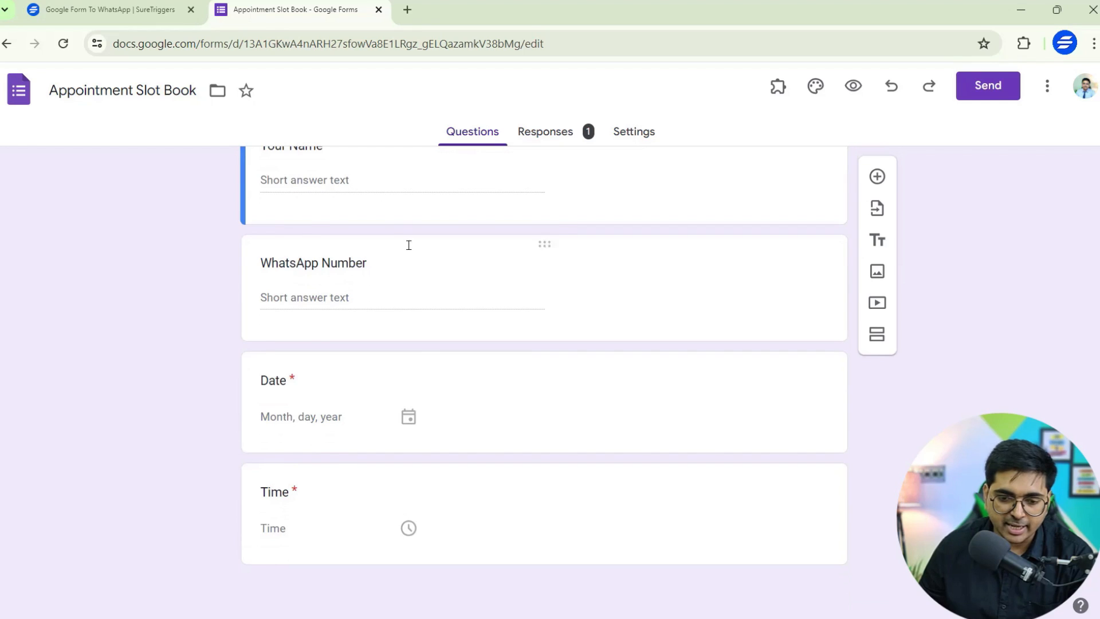
pyautogui.scroll(3, 408, 245)
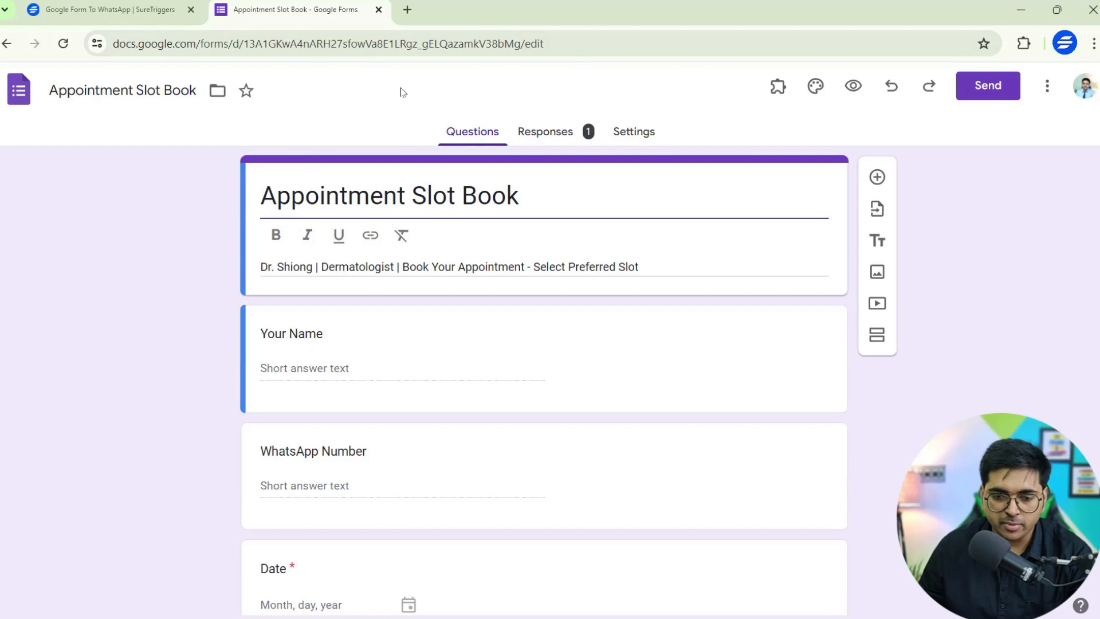
# Return to the SureTriggers workflow and add Google Forms as its trigger app.
pyautogui.click(147, 6)
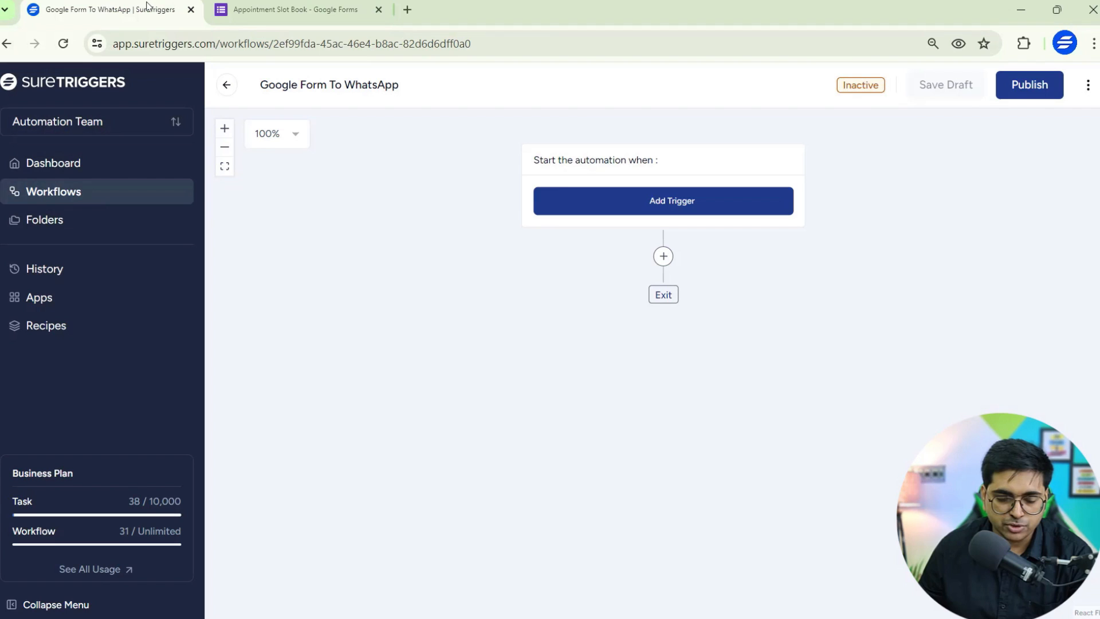
pyautogui.click(663, 211)
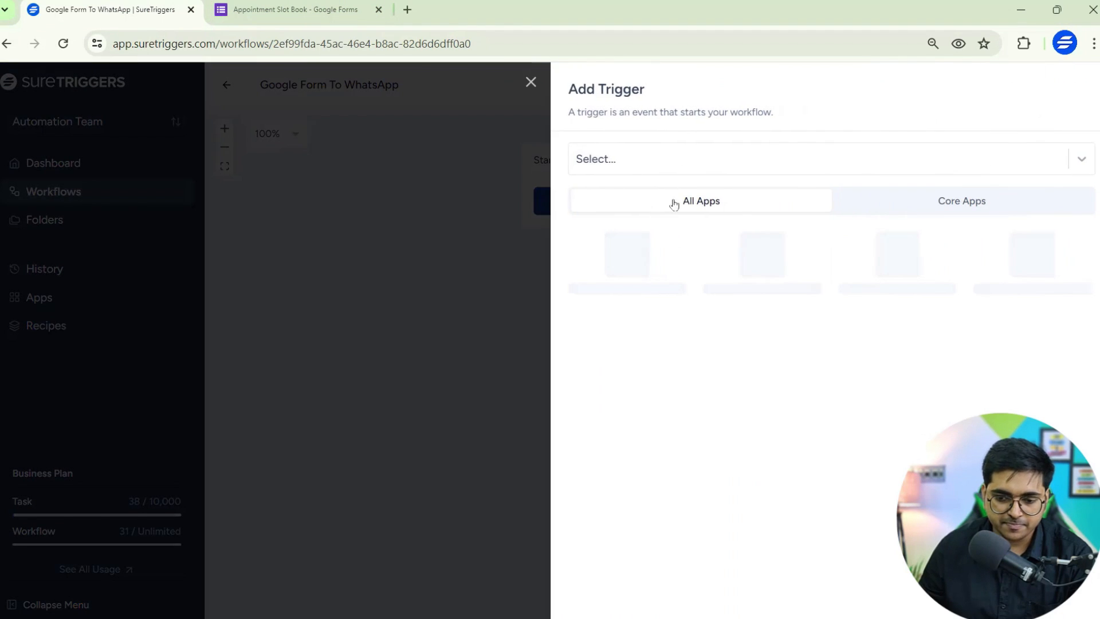
pyautogui.click(680, 163)
pyautogui.write('google')
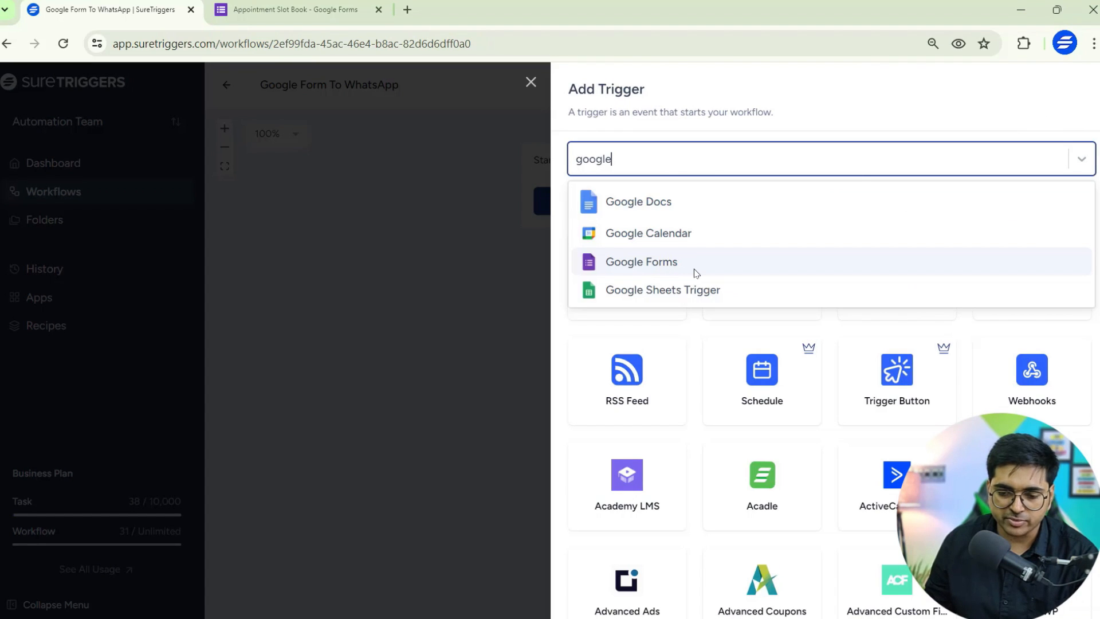
pyautogui.click(695, 269)
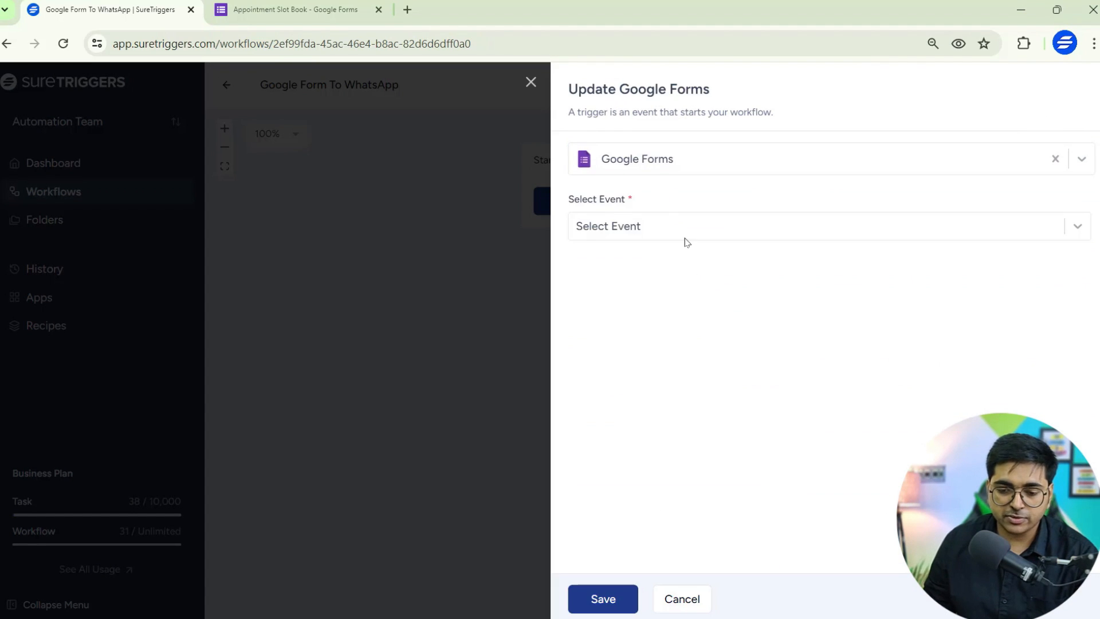
# Set the trigger event to New Form Response and select the second existing Google Forms account connection.
pyautogui.click(686, 236)
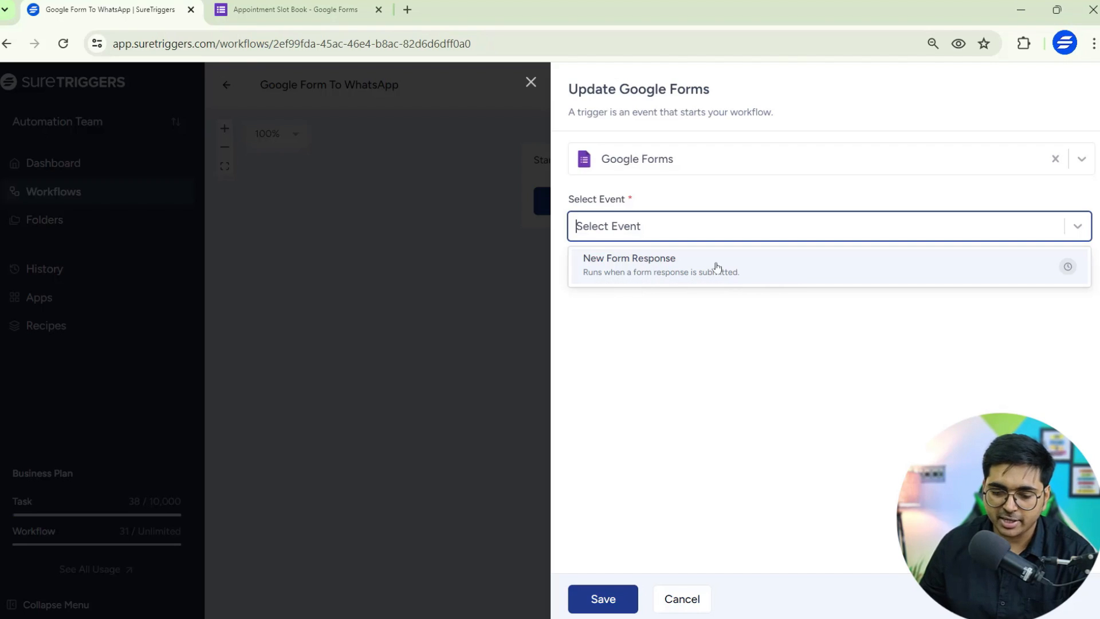
pyautogui.click(664, 264)
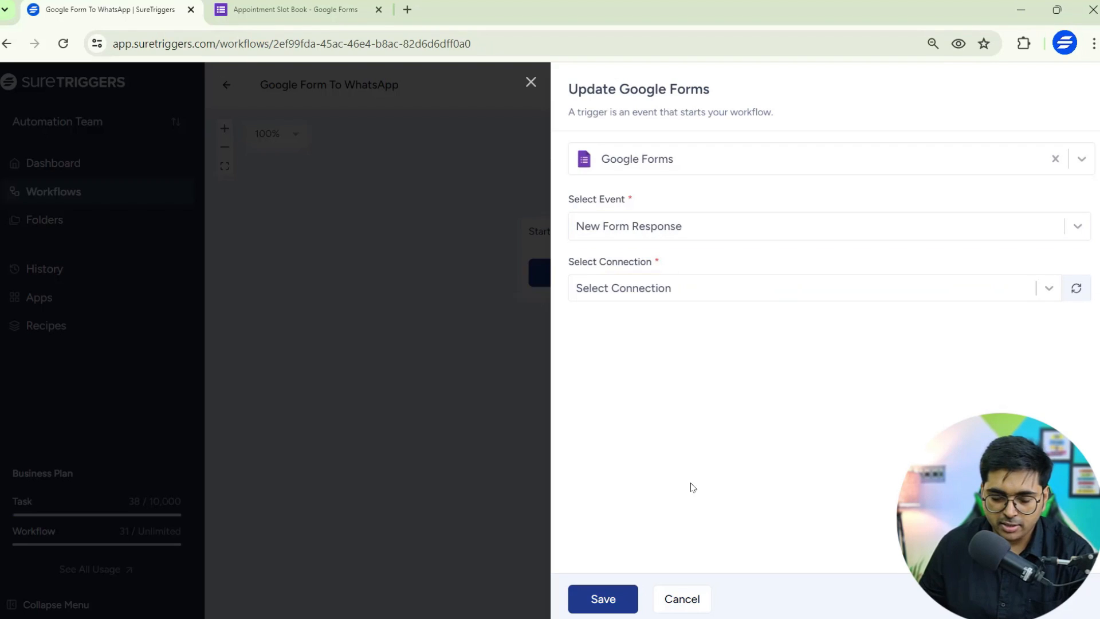
pyautogui.click(653, 294)
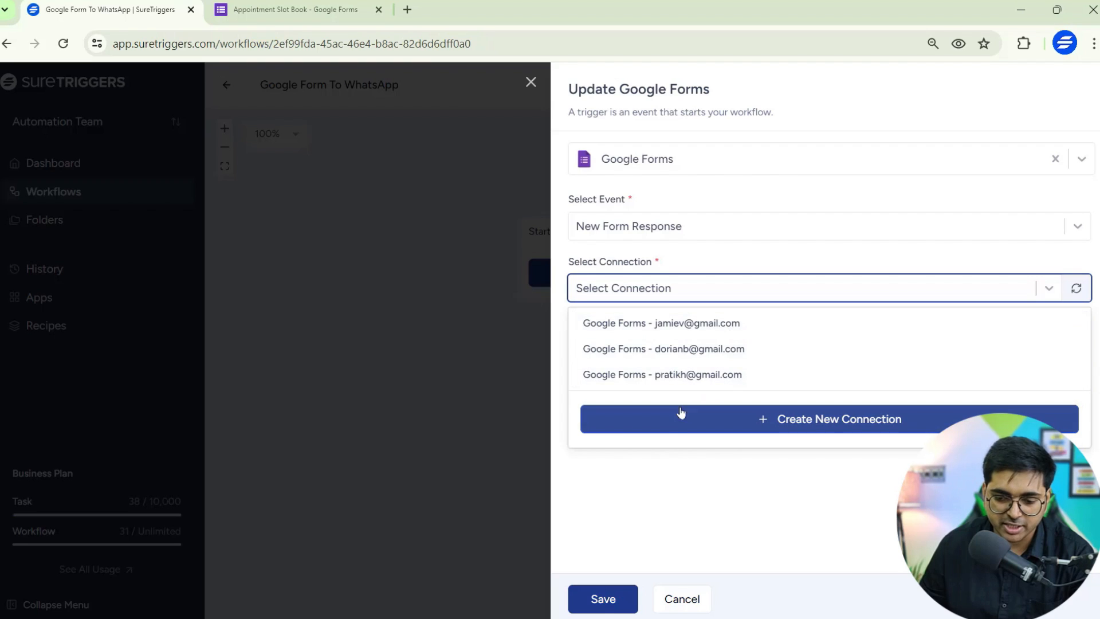
pyautogui.click(708, 357)
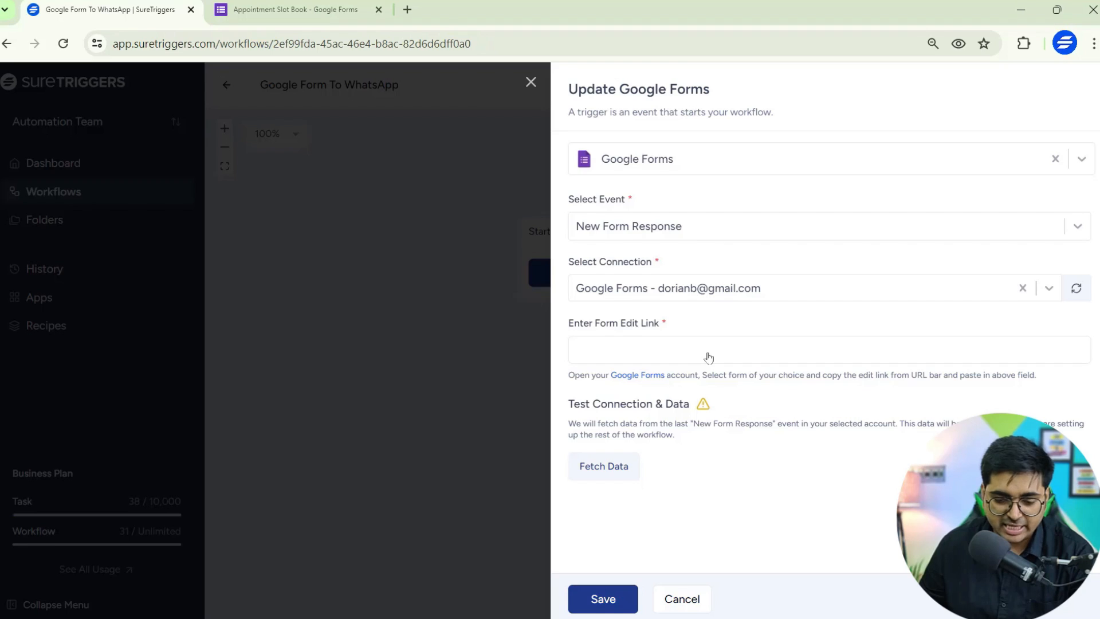
# Copy the full edit URL of the Appointment Slot Book form, including the ending "/edit", from Google Forms.
pyautogui.click(709, 353)
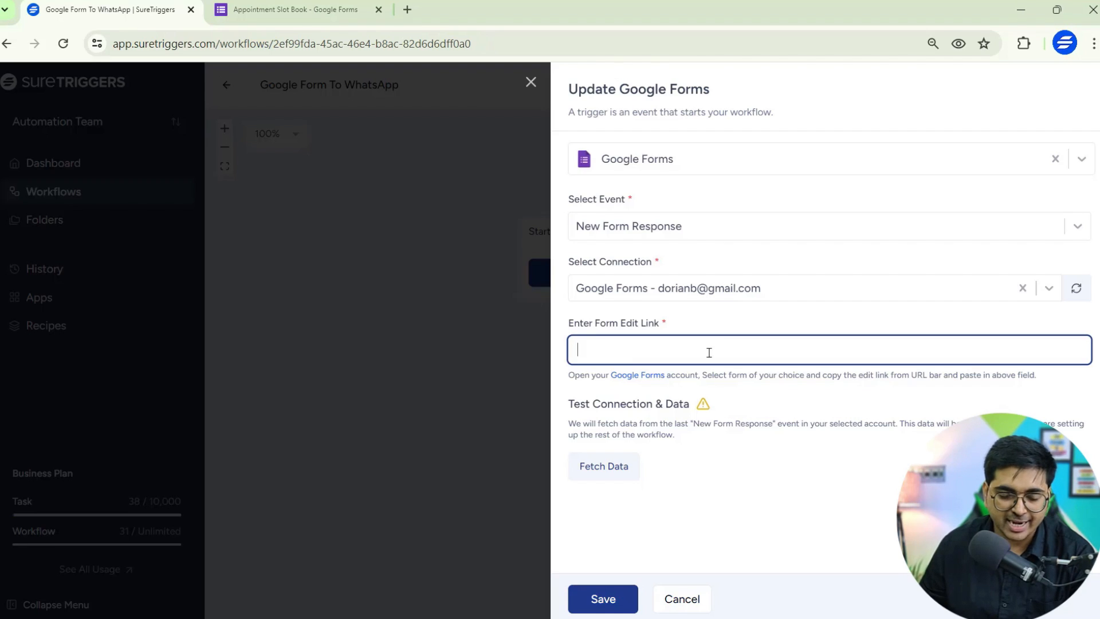
pyautogui.click(273, 3)
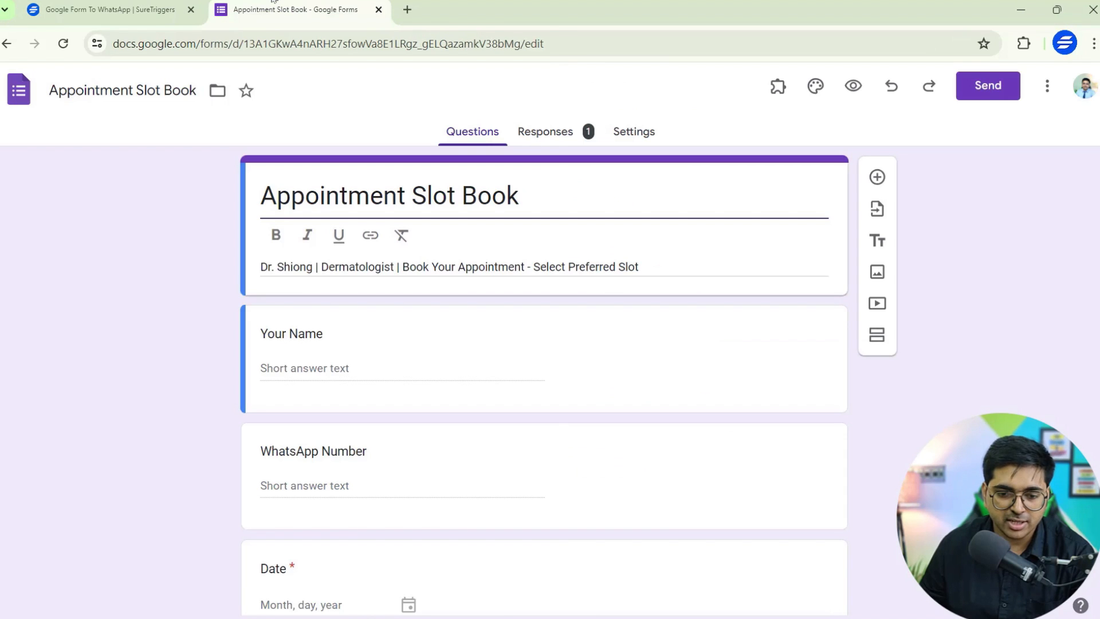
pyautogui.moveTo(596, 45); pyautogui.dragTo(110, 39)
pyautogui.click(319, 43)
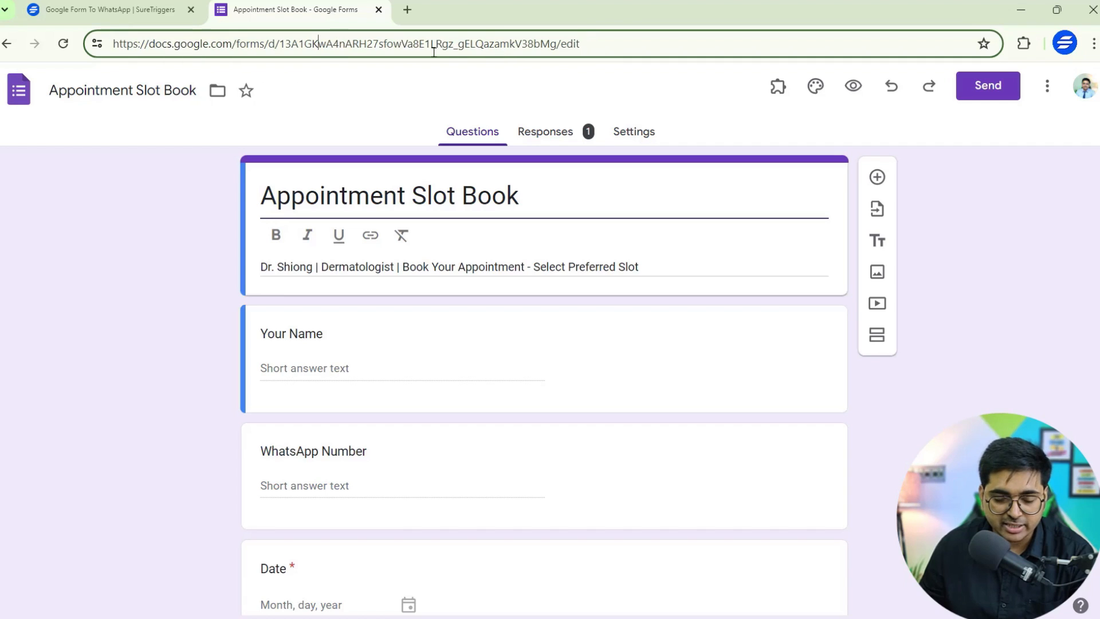
pyautogui.moveTo(580, 45); pyautogui.dragTo(563, 46)
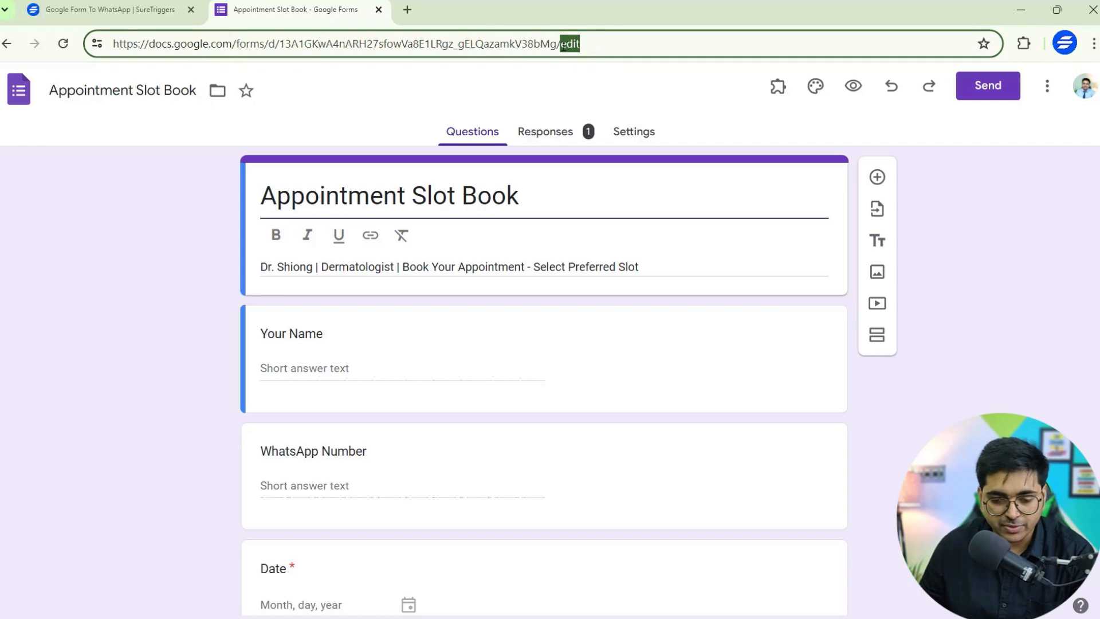
pyautogui.moveTo(580, 45); pyautogui.dragTo(93, 40)
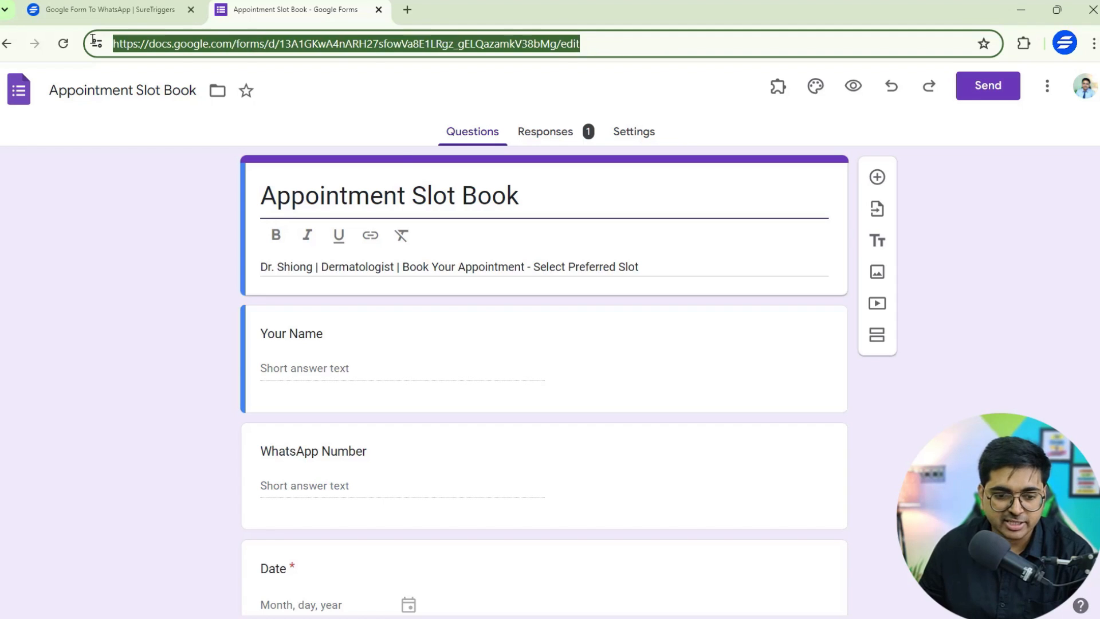
pyautogui.rightClick(146, 47)
pyautogui.click(192, 190)
# Paste the copied form URL as the Form Edit Link of the Google Forms trigger in SureTriggers.
pyautogui.click(146, 10)
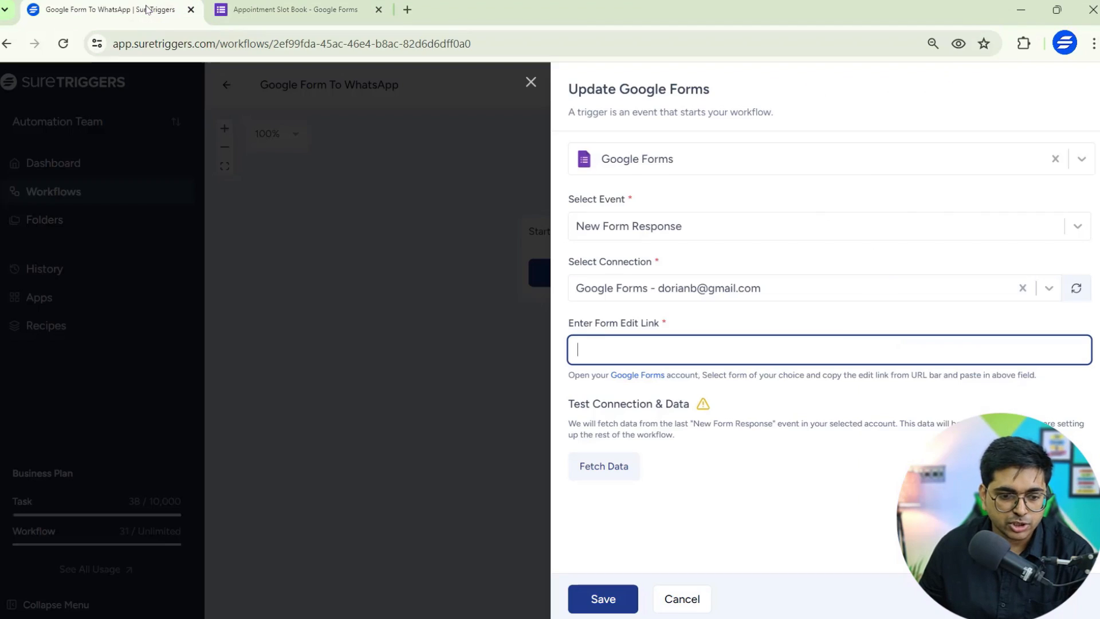
pyautogui.rightClick(625, 348)
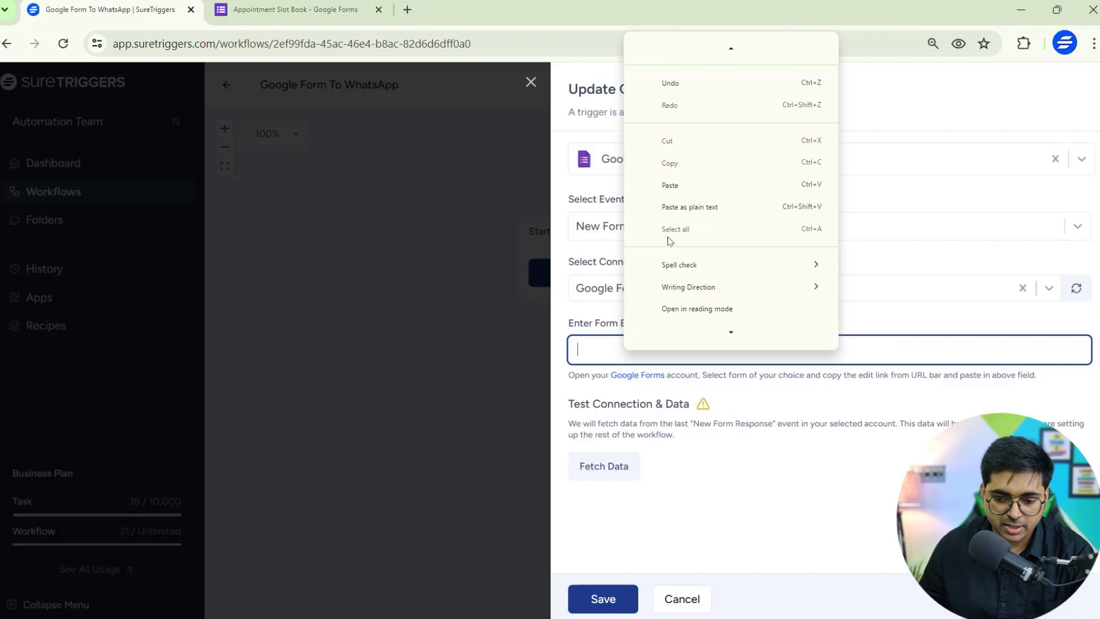
pyautogui.click(670, 185)
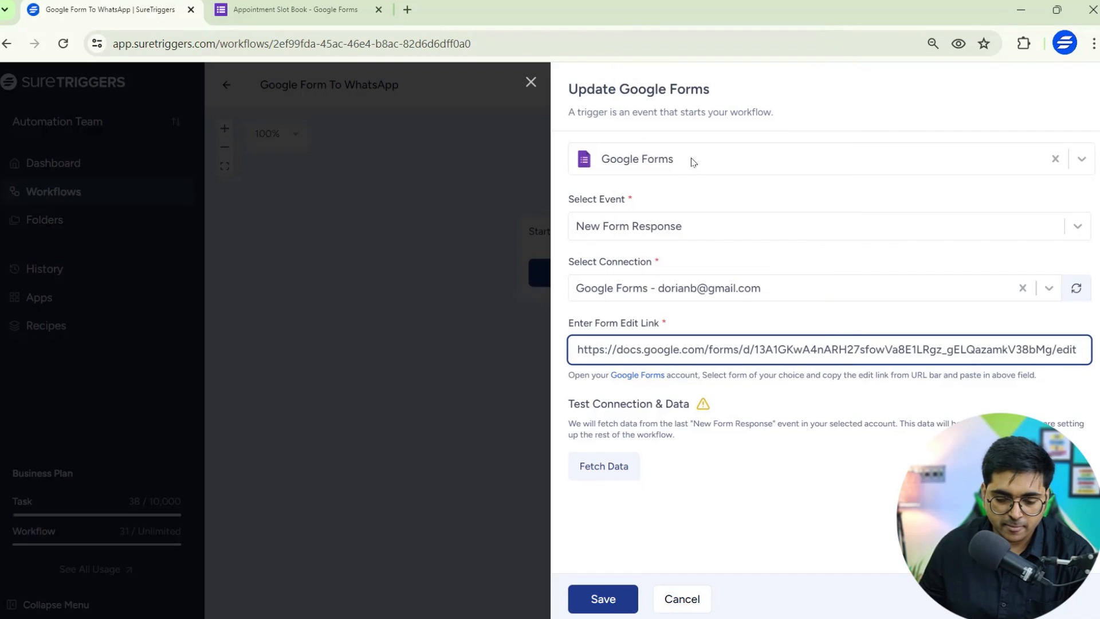
pyautogui.moveTo(576, 407); pyautogui.dragTo(694, 410)
pyautogui.click(680, 414)
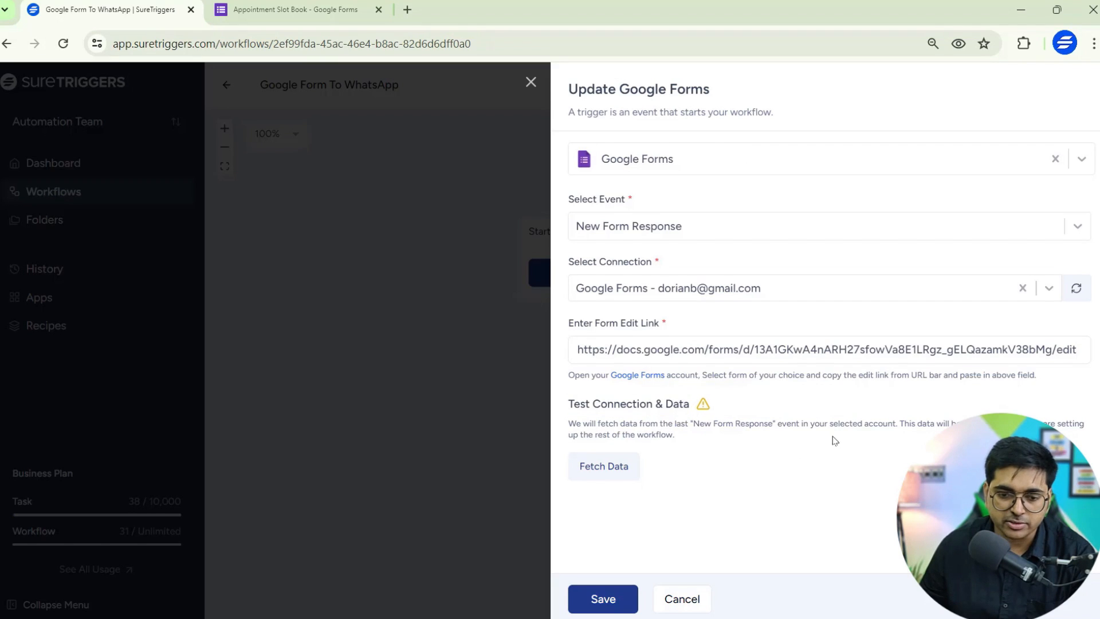
# Copy the shareable response link of the Appointment Slot Book form from its Send form options in Google Forms.
pyautogui.click(295, 10)
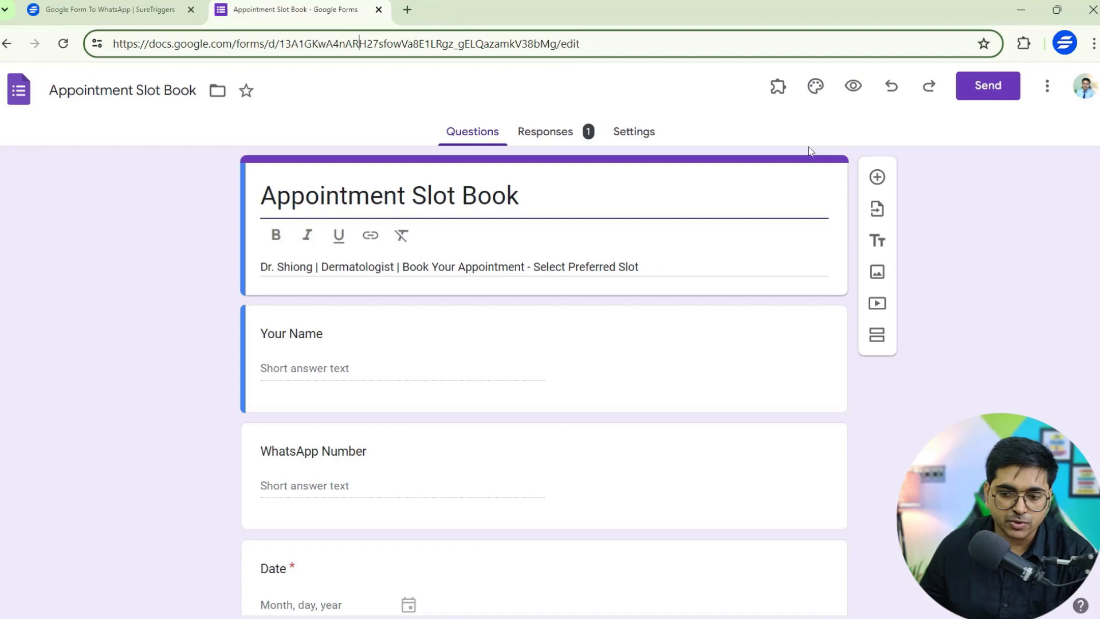
pyautogui.click(986, 92)
pyautogui.click(502, 233)
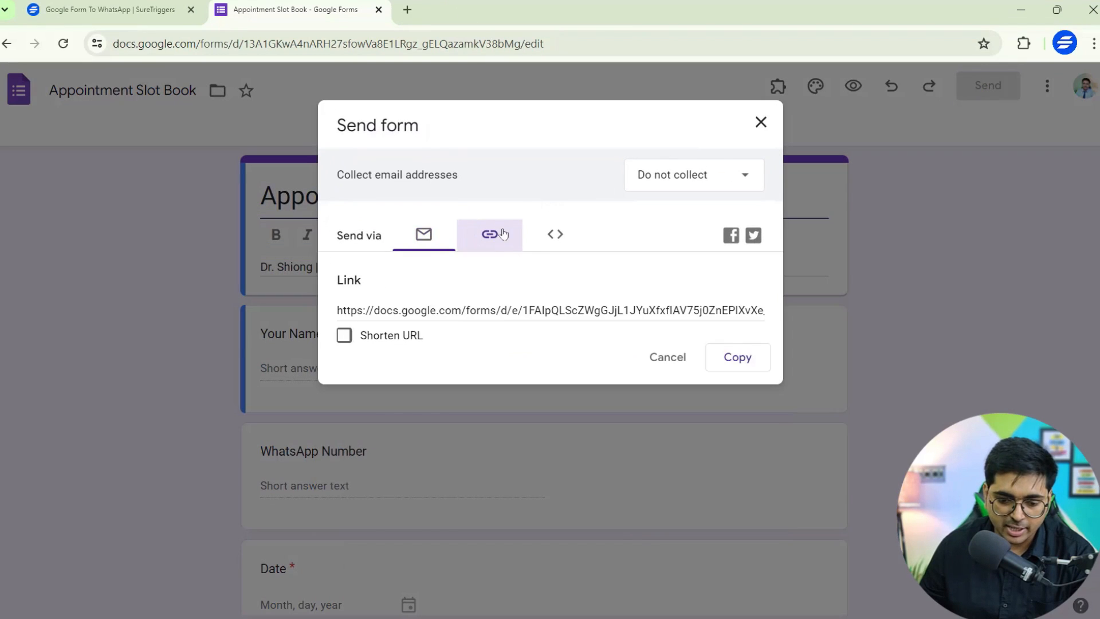
pyautogui.click(736, 358)
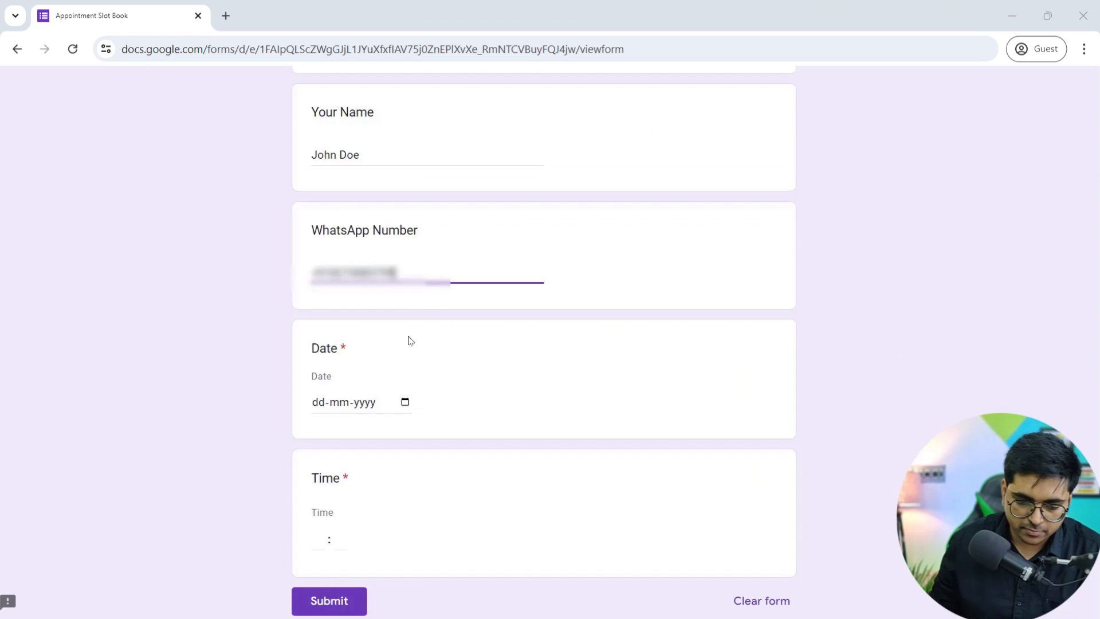
# Set the appointment date to 04-07-2024 and the time to 10:00, and submit the form response.
pyautogui.click(405, 401)
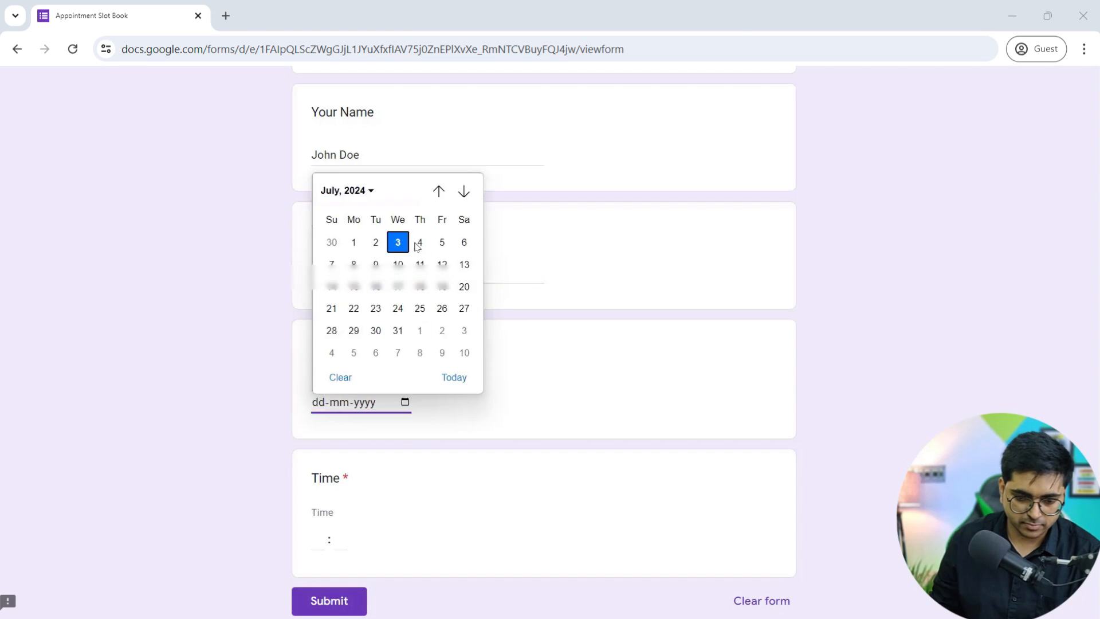
pyautogui.click(419, 240)
pyautogui.click(318, 539)
pyautogui.write('08')
pyautogui.write('10')
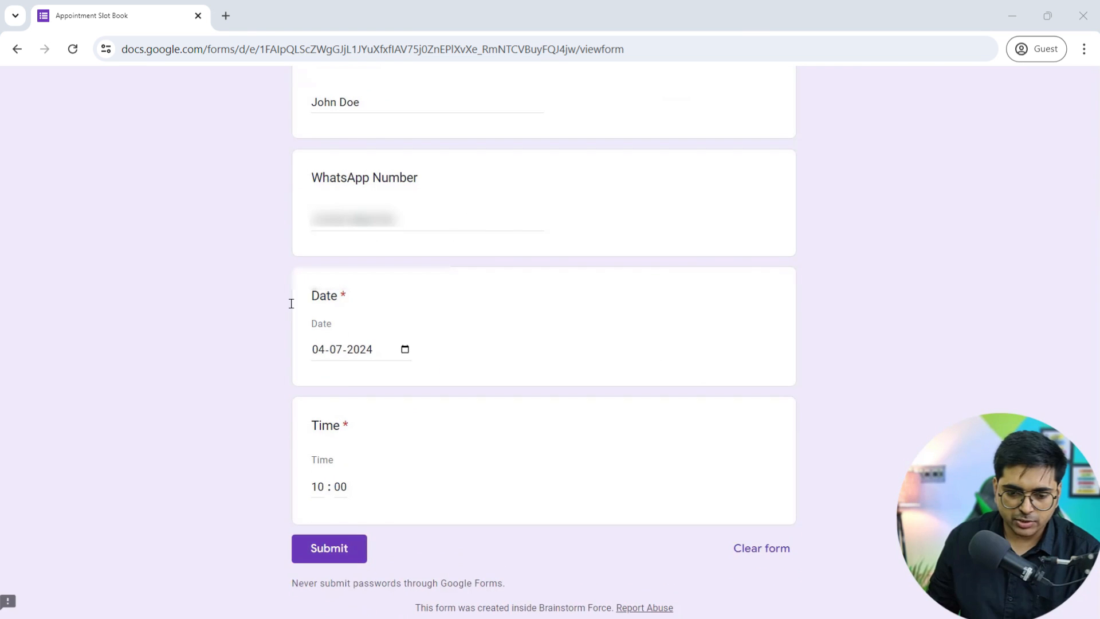
pyautogui.click(347, 548)
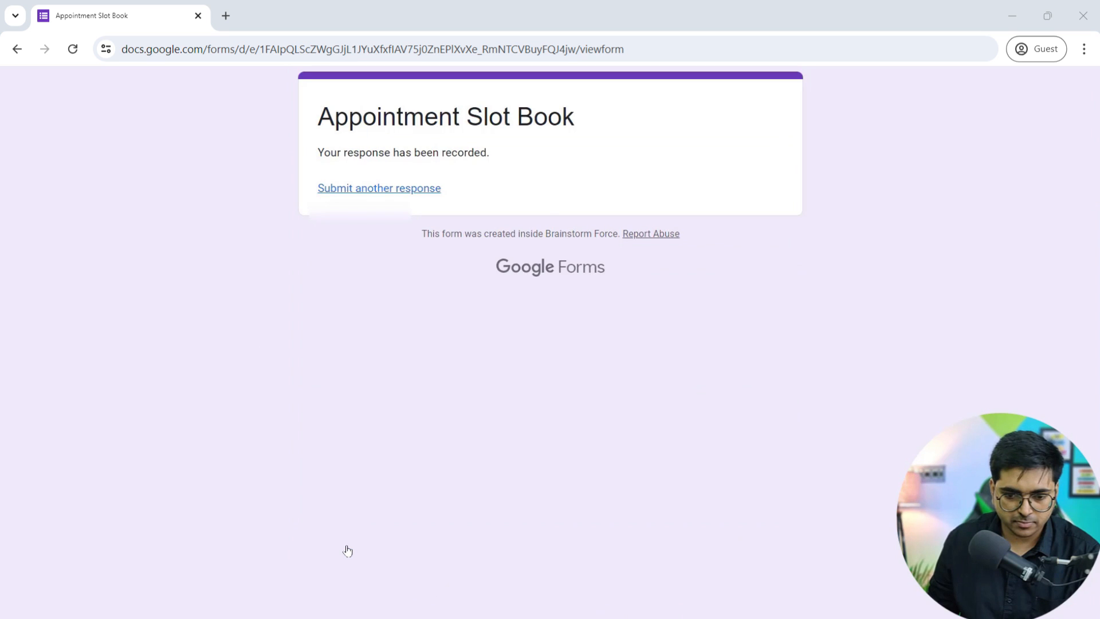
# Switch back to the Google Forms trigger settings in SureTriggers.
pyautogui.moveTo(317, 153); pyautogui.dragTo(496, 154)
pyautogui.click(509, 153)
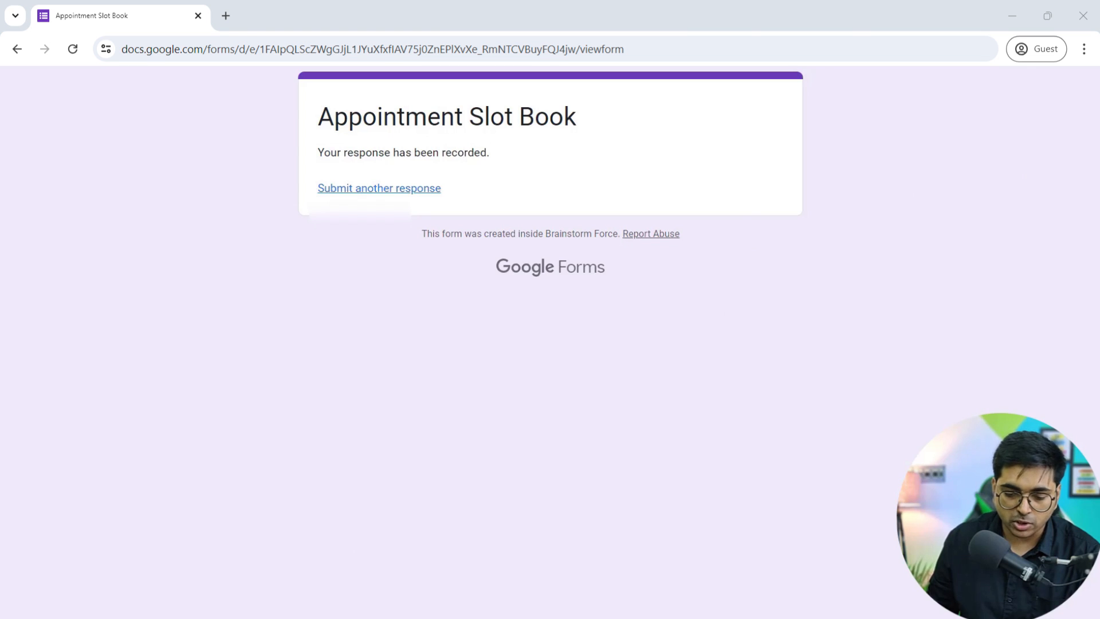
pyautogui.hotkey('alt', 'Tab')
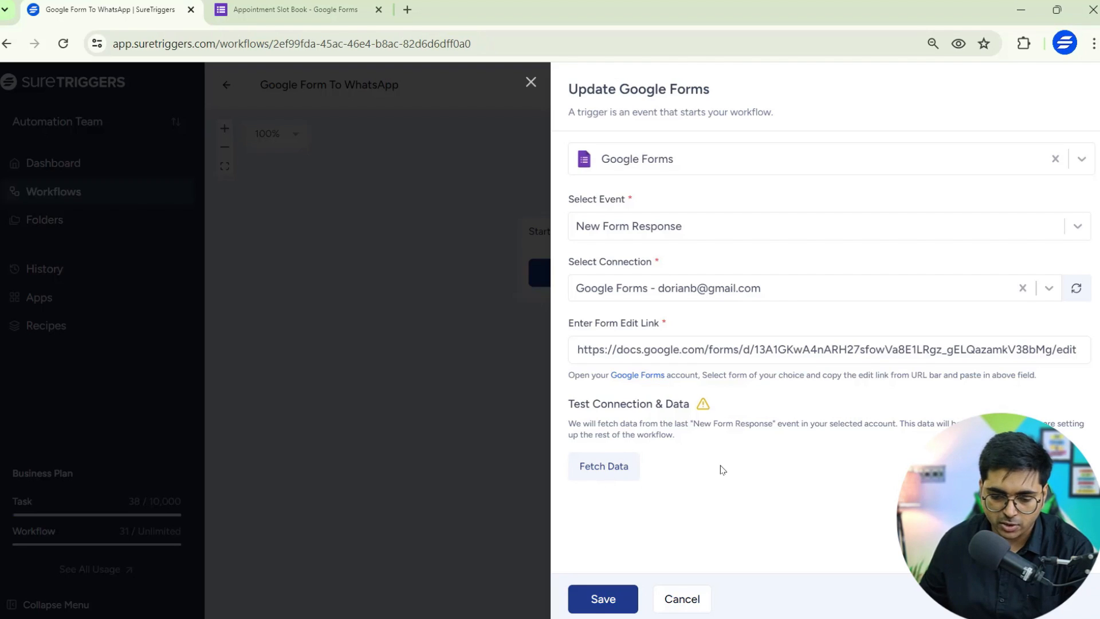
# Fetch the latest form response as test data for the Google Forms trigger, check the returned answers, and save the trigger.
pyautogui.click(622, 469)
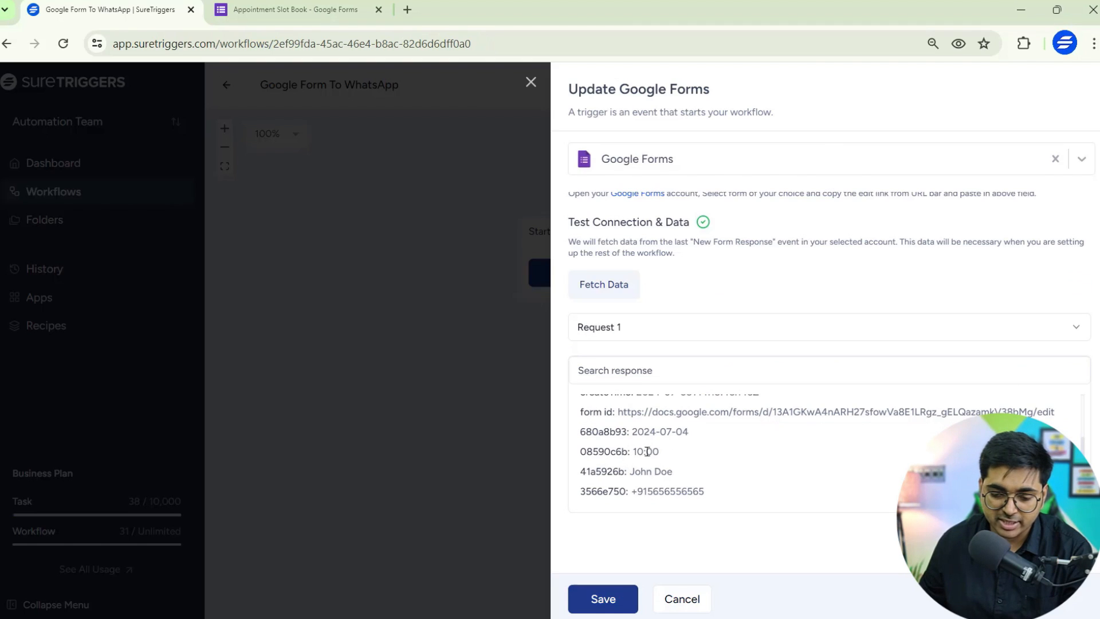
pyautogui.moveTo(631, 471); pyautogui.dragTo(705, 488)
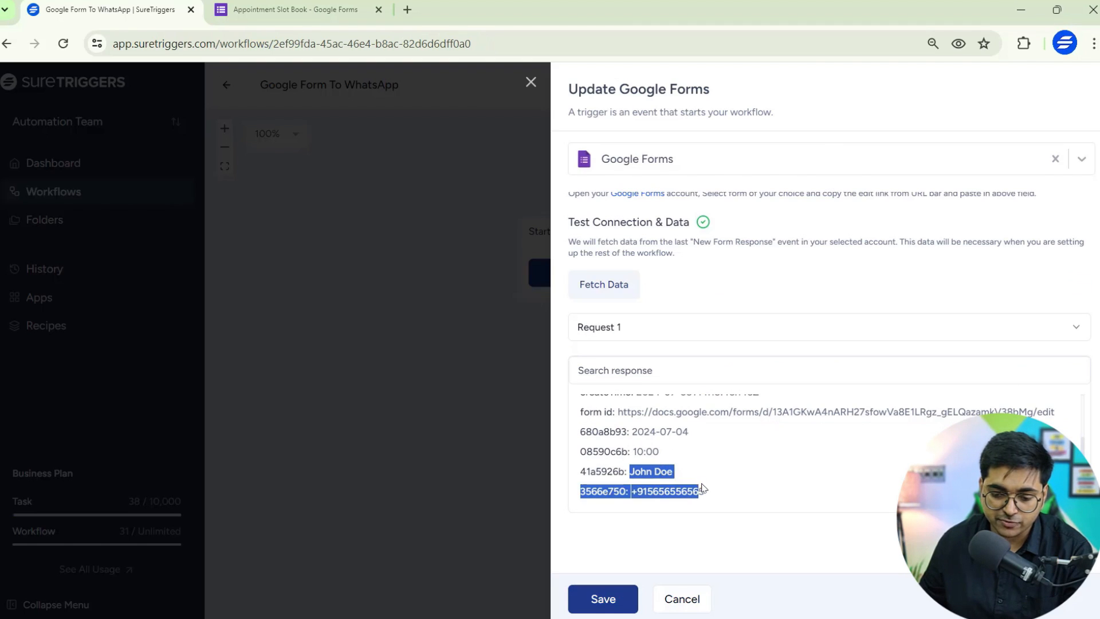
pyautogui.click(731, 488)
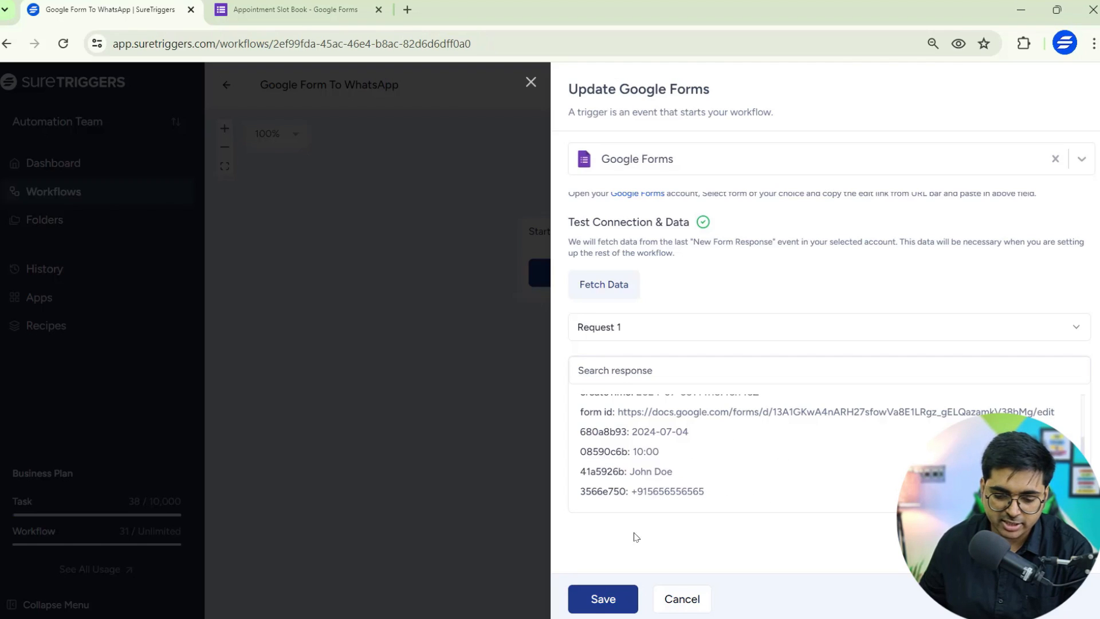
pyautogui.click(612, 599)
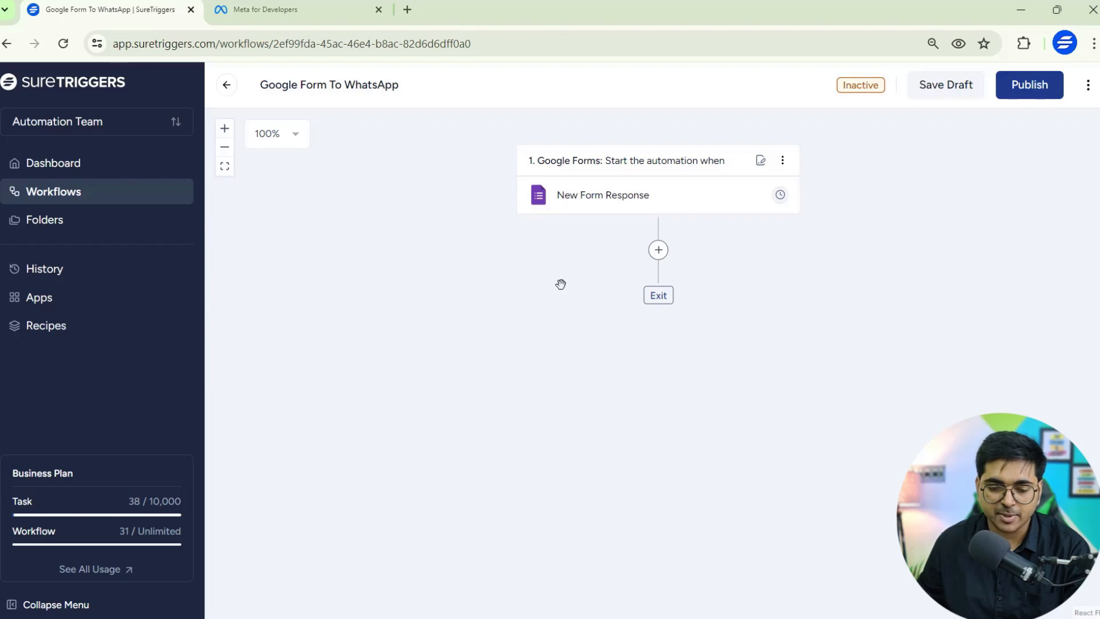
# Look over the Meta for Developers home page, including its featured platforms and developer tools, and return to the SureTriggers workflow.
pyautogui.click(341, 18)
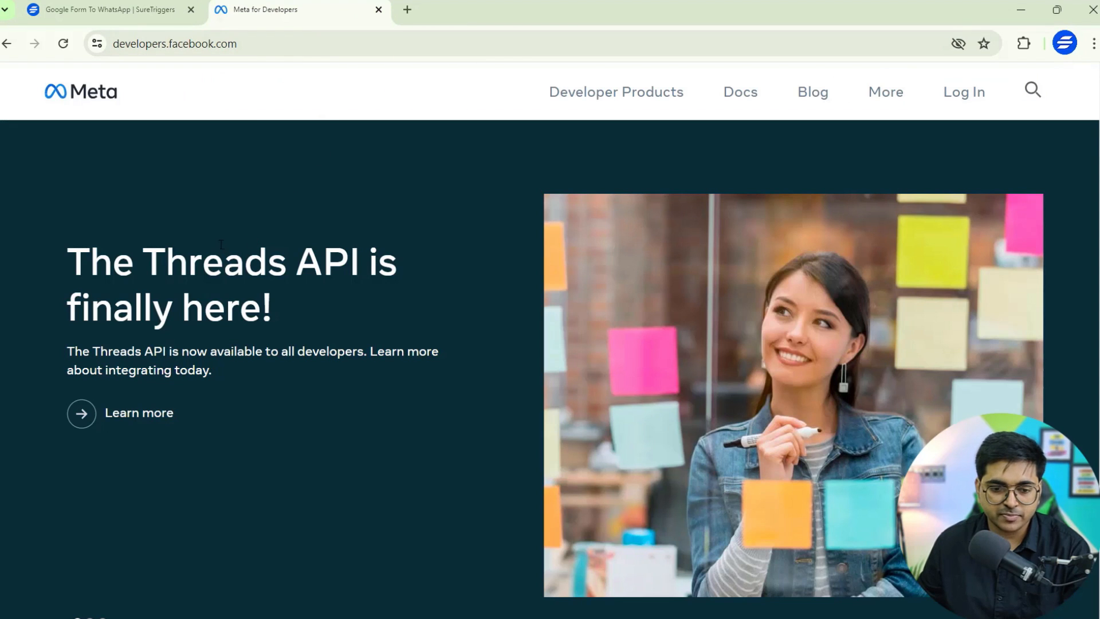
pyautogui.scroll(-2, 223, 241)
pyautogui.scroll(2, 235, 216)
pyautogui.scroll(-4, 386, 193)
pyautogui.scroll(4, 782, 257)
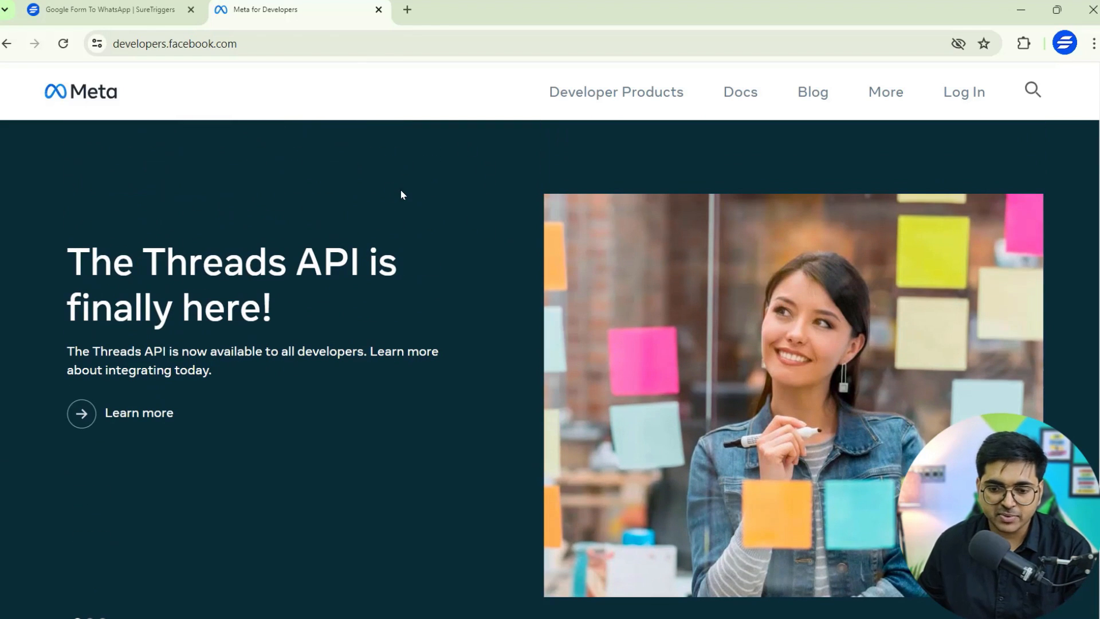
pyautogui.scroll(-9, 401, 195)
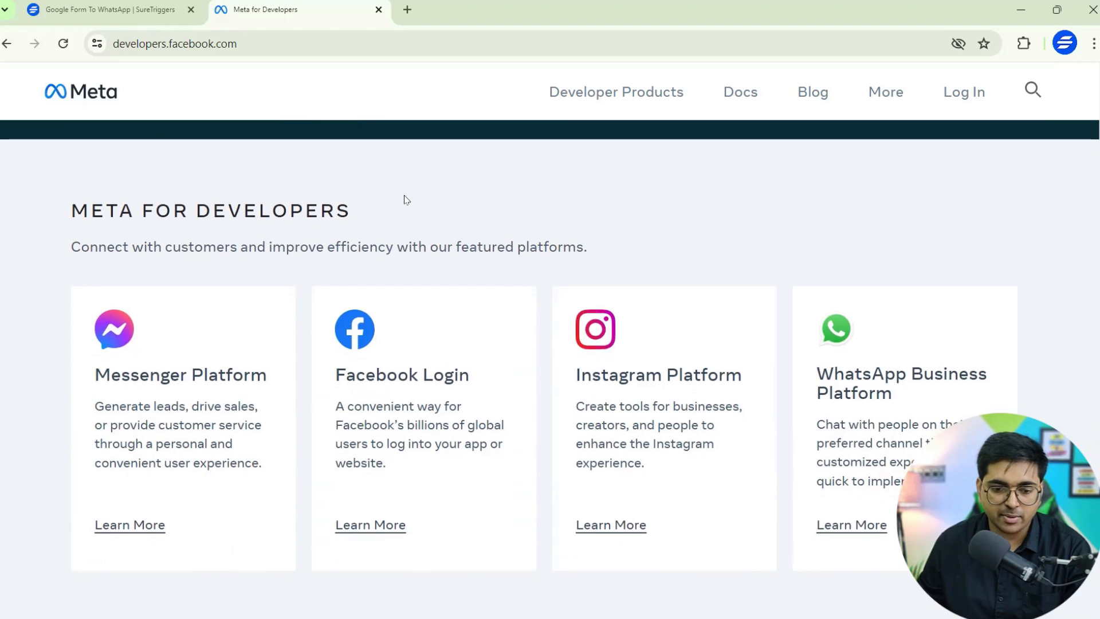
pyautogui.scroll(-6, 405, 199)
pyautogui.scroll(7, 406, 199)
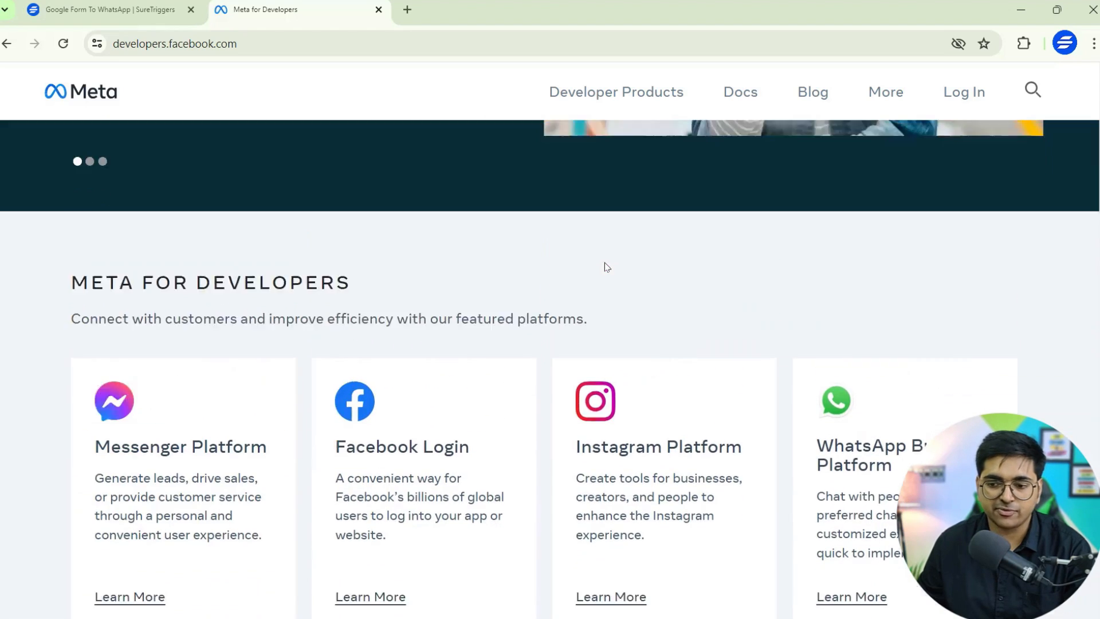
pyautogui.scroll(5, 613, 263)
pyautogui.scroll(3, 639, 264)
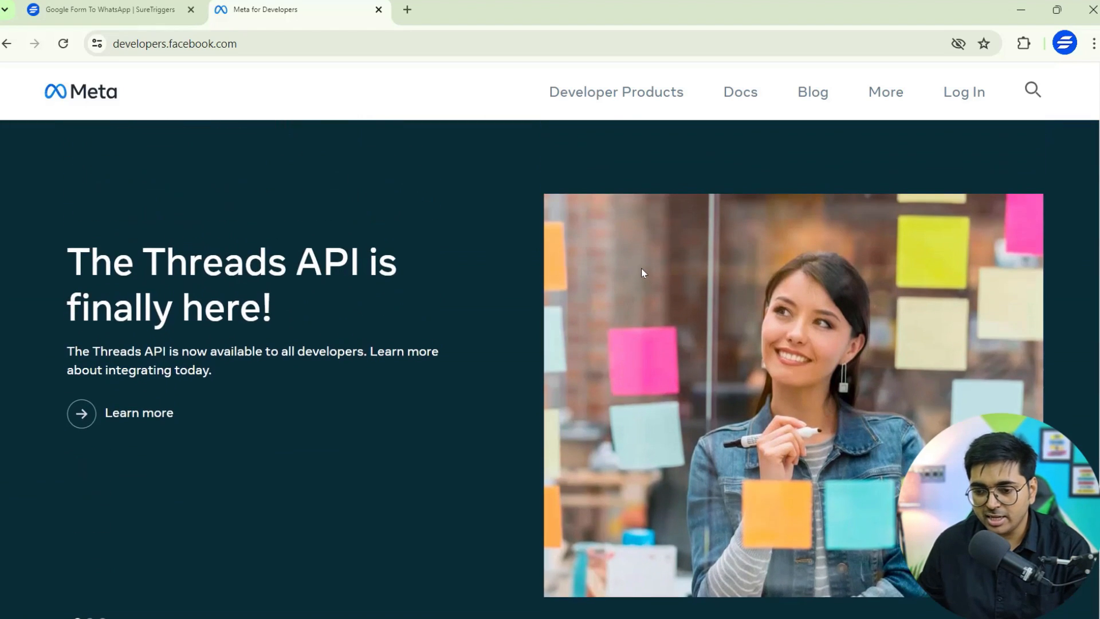
pyautogui.scroll(-4, 543, 295)
pyautogui.scroll(-3, 543, 295)
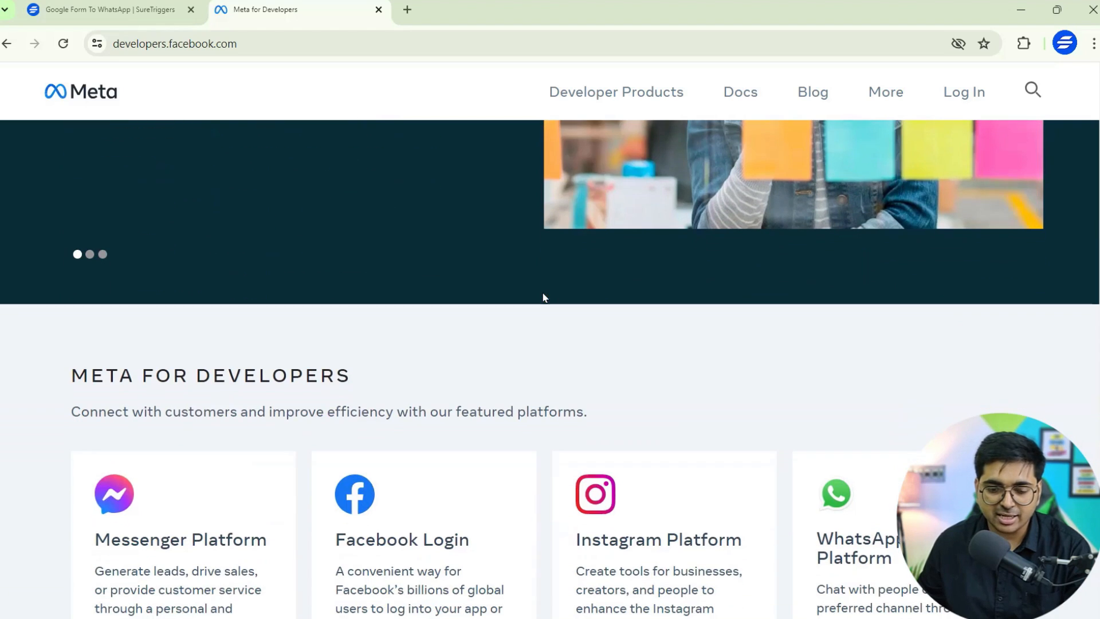
pyautogui.scroll(-7, 552, 311)
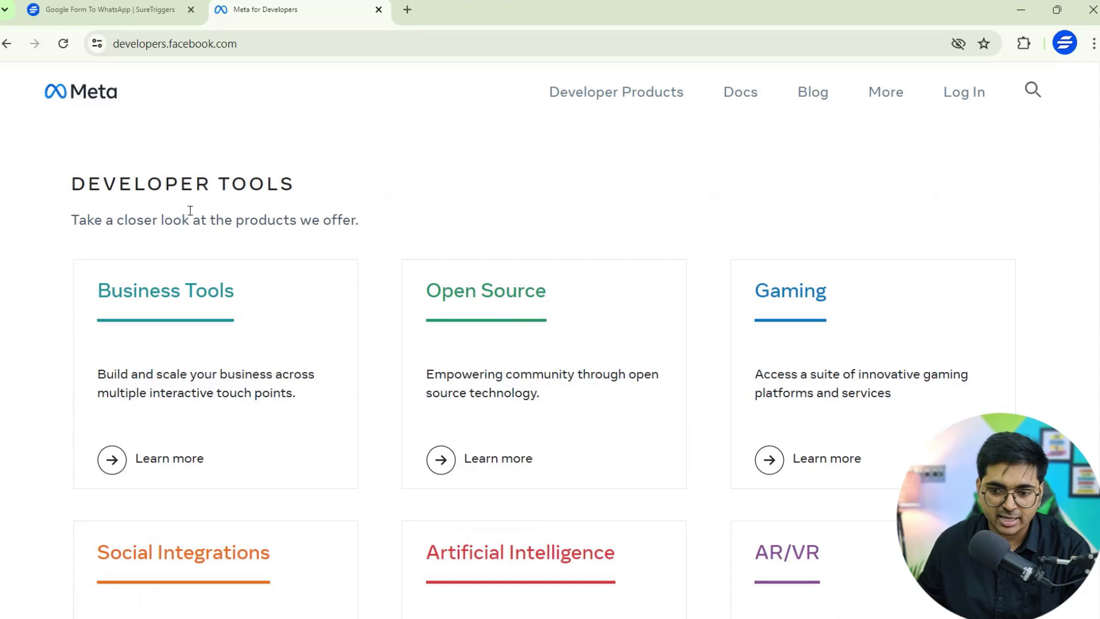
pyautogui.scroll(5, 721, 253)
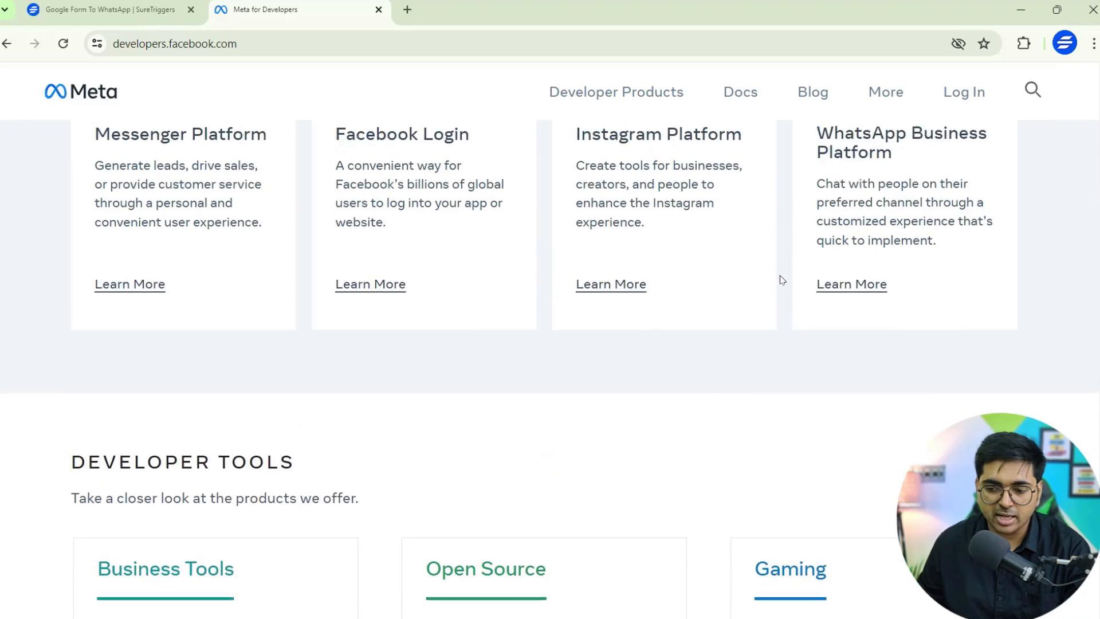
pyautogui.scroll(10, 571, 245)
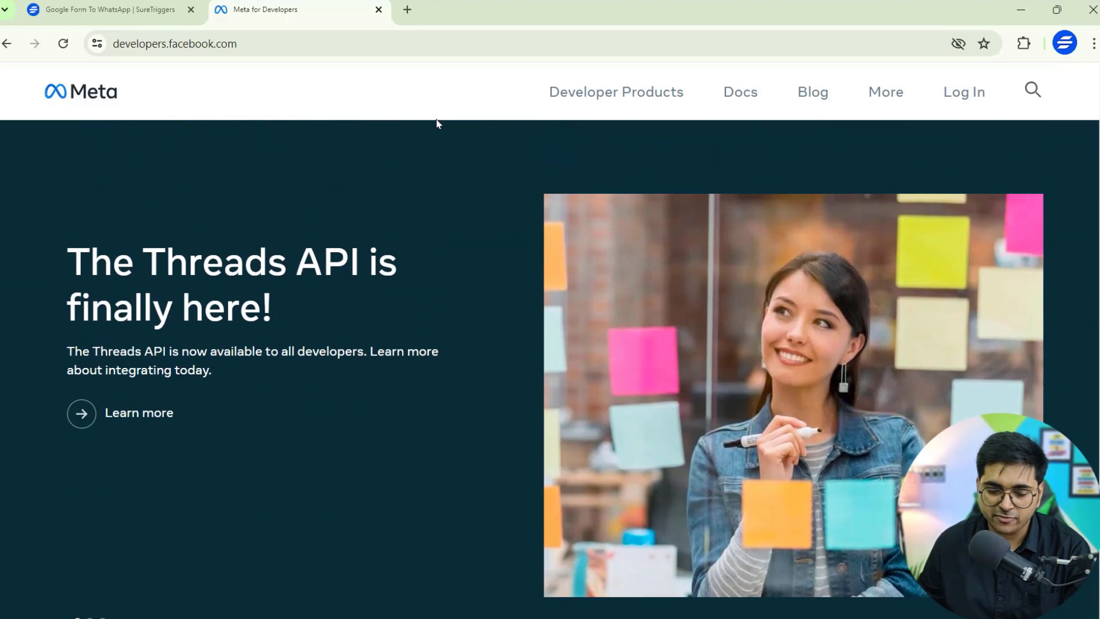
pyautogui.click(378, 10)
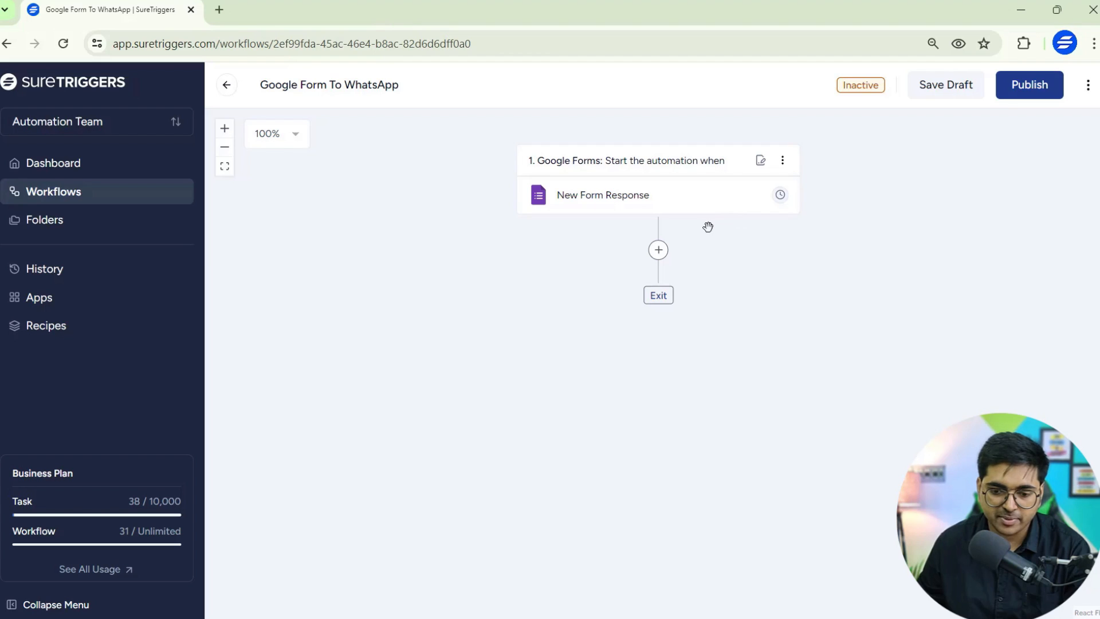
# Add an action after the New Form Response trigger and choose WhatsApp Cloud API as its app.
pyautogui.click(658, 250)
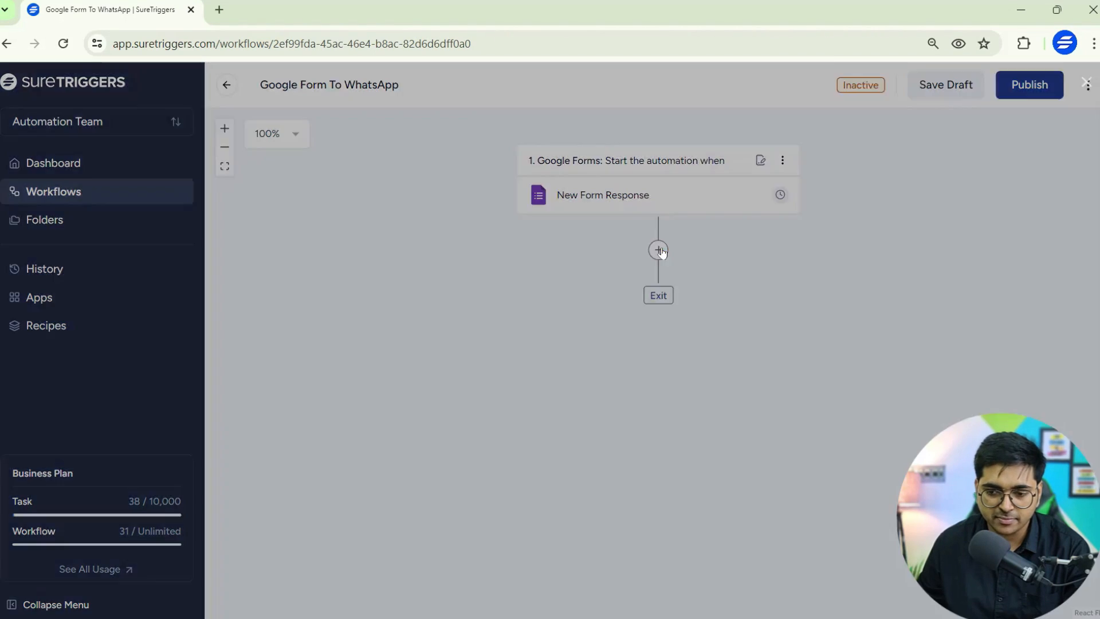
pyautogui.moveTo(572, 112); pyautogui.dragTo(872, 113)
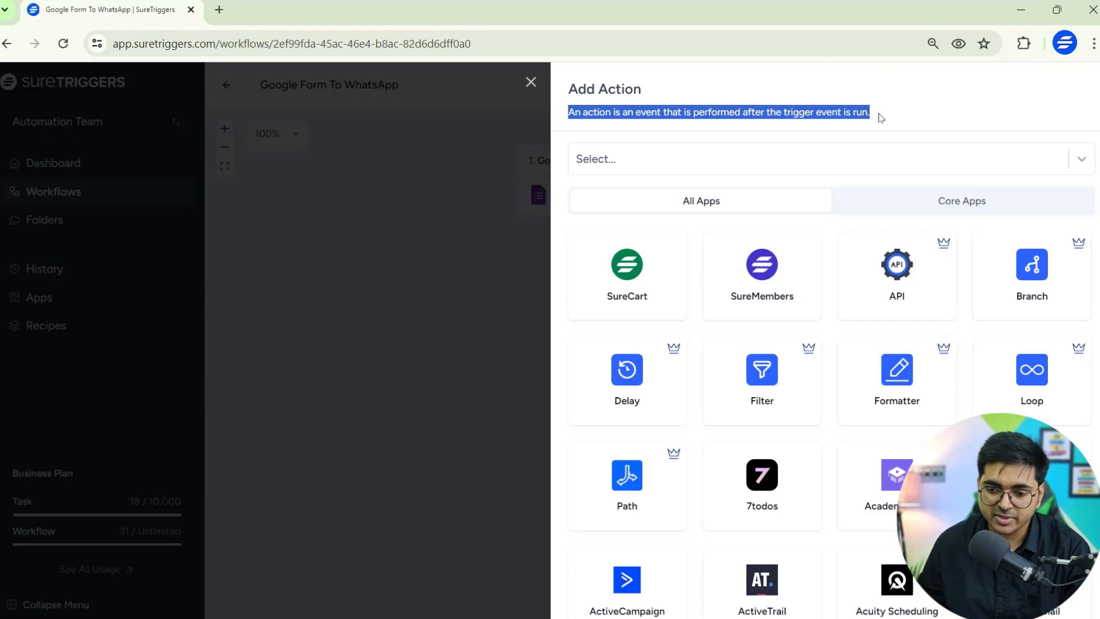
pyautogui.click(881, 117)
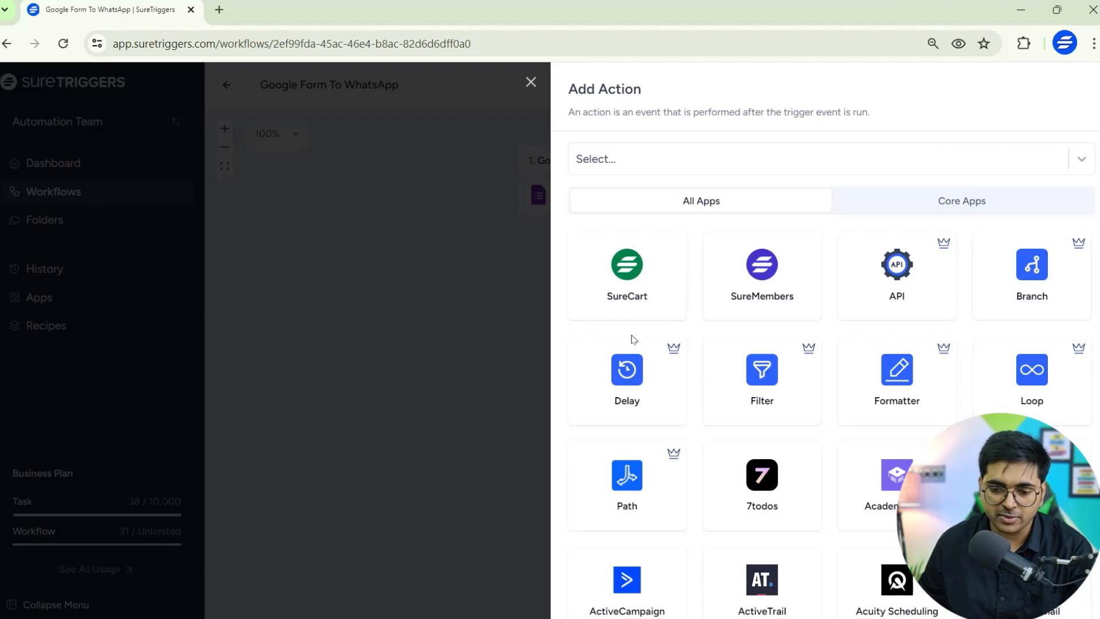
pyautogui.click(635, 158)
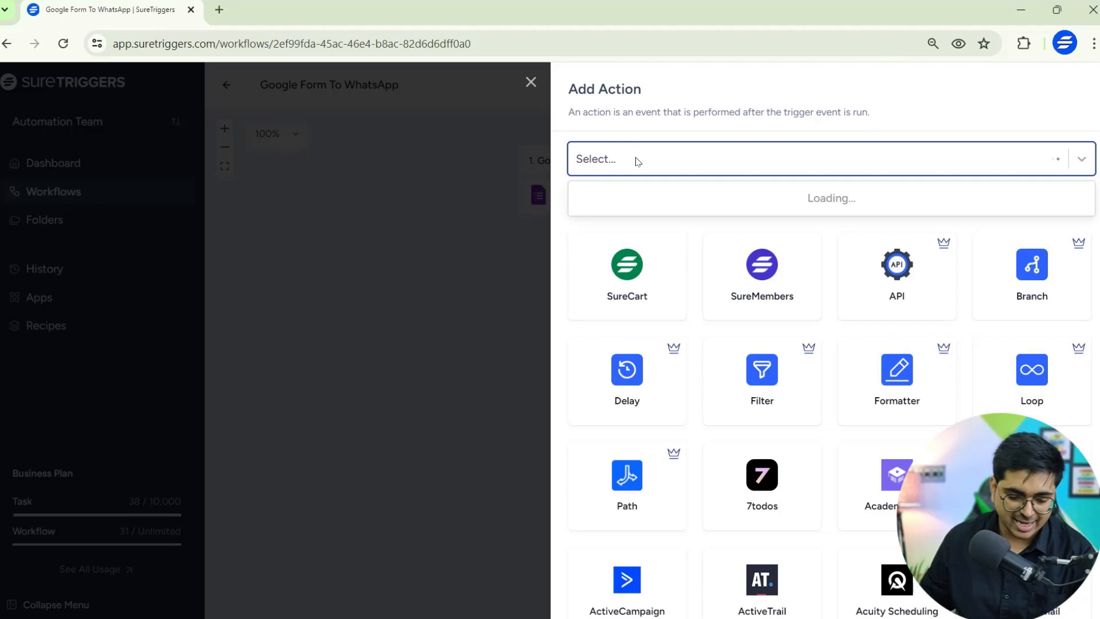
pyautogui.write('whatsapp')
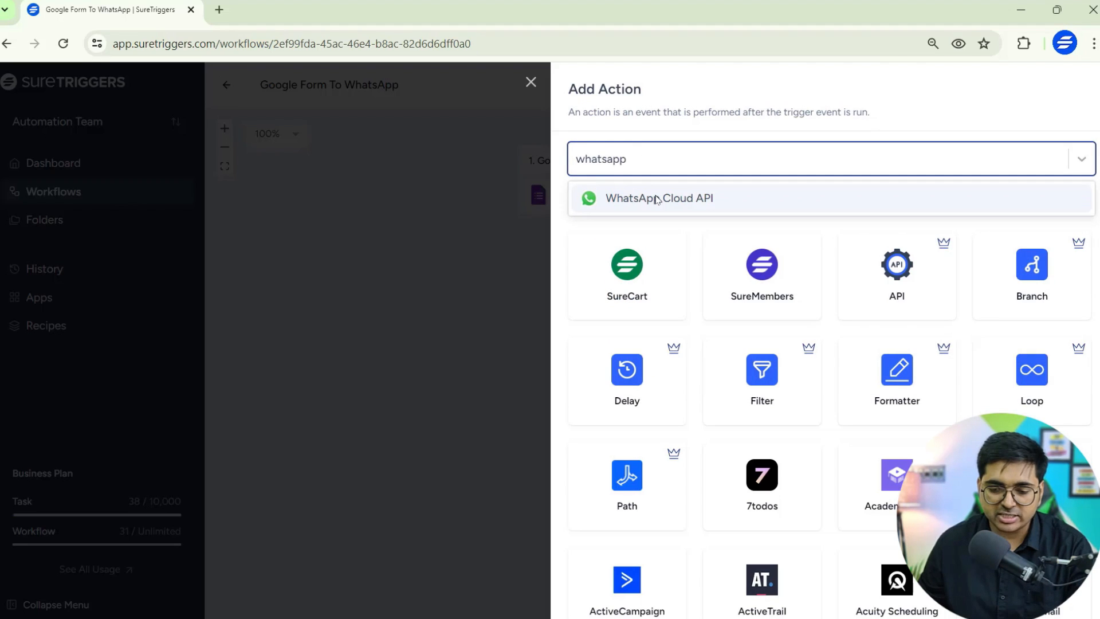
pyautogui.click(657, 199)
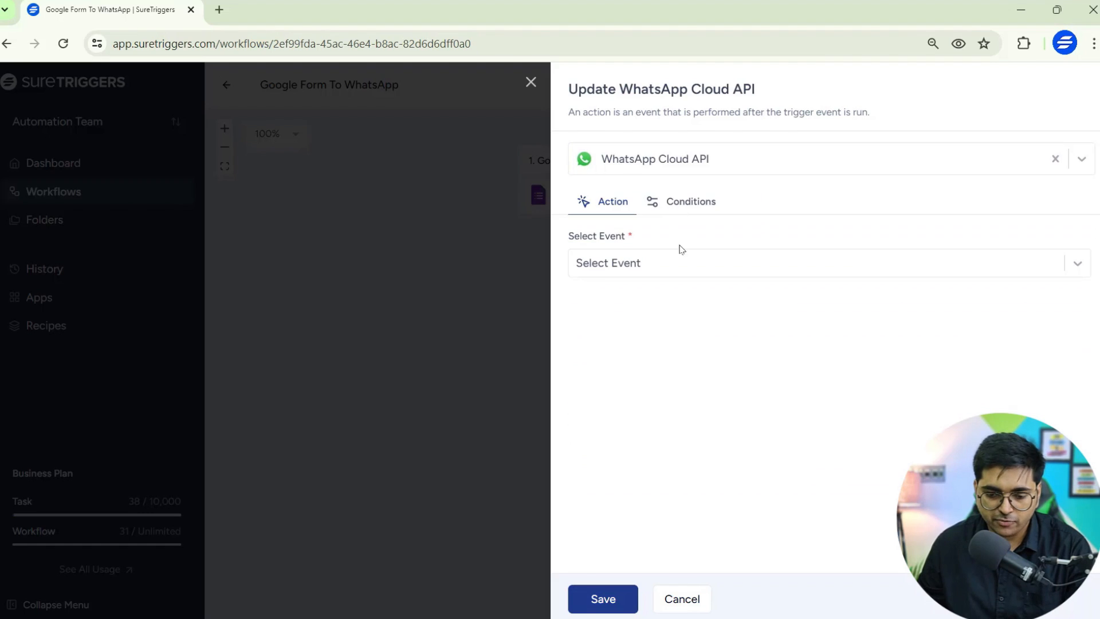
# Set the WhatsApp action's event to Send Text Message and select the existing WA_PToken_1__ connection.
pyautogui.click(641, 269)
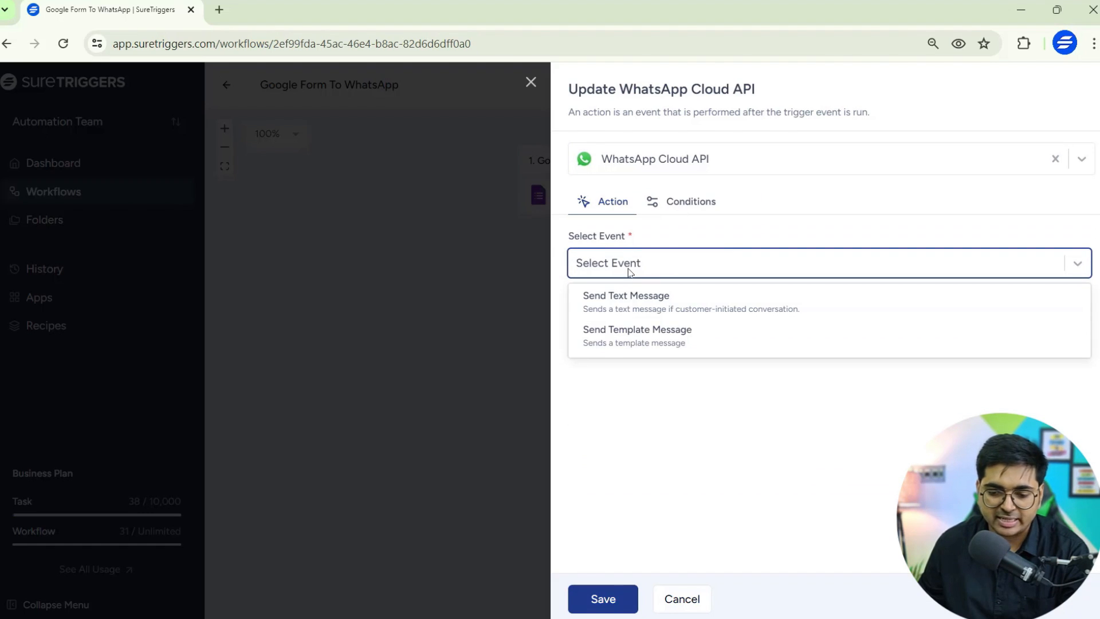
pyautogui.click(616, 302)
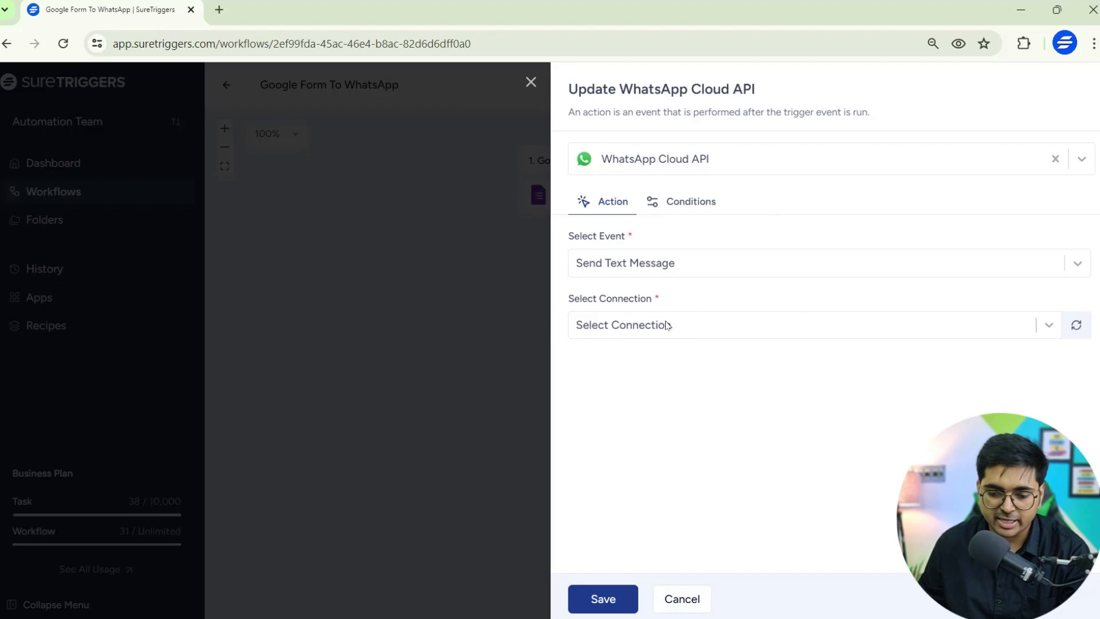
pyautogui.click(647, 325)
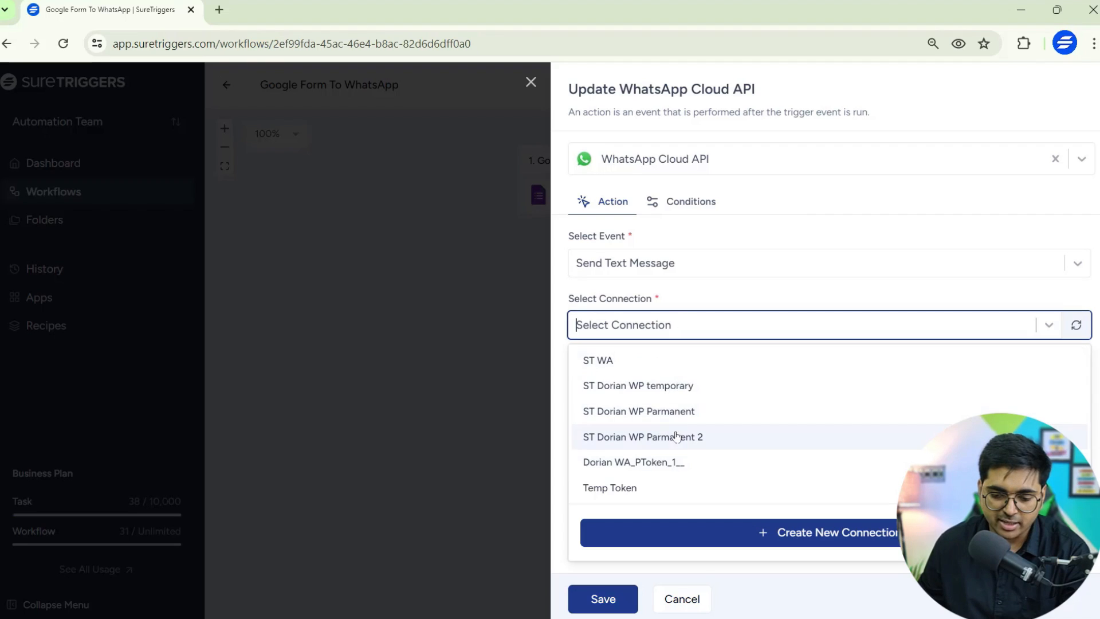
pyautogui.click(669, 465)
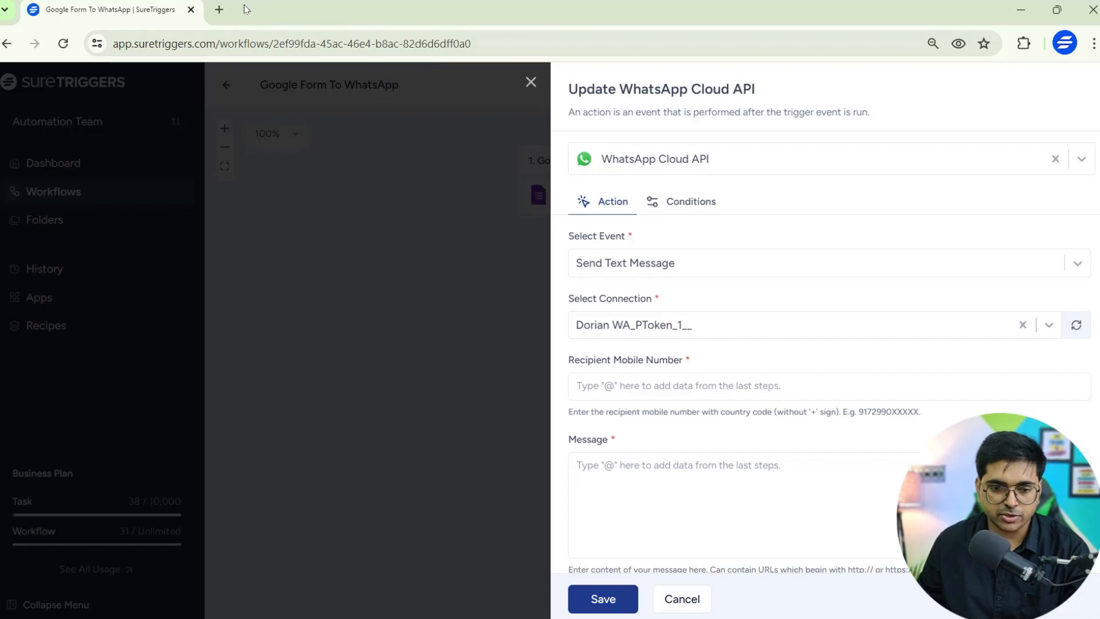
# Find WhatsApp Cloud API among the connected apps in a separate SureTriggers tab, review its connections, and return to the workflow.
pyautogui.click(218, 10)
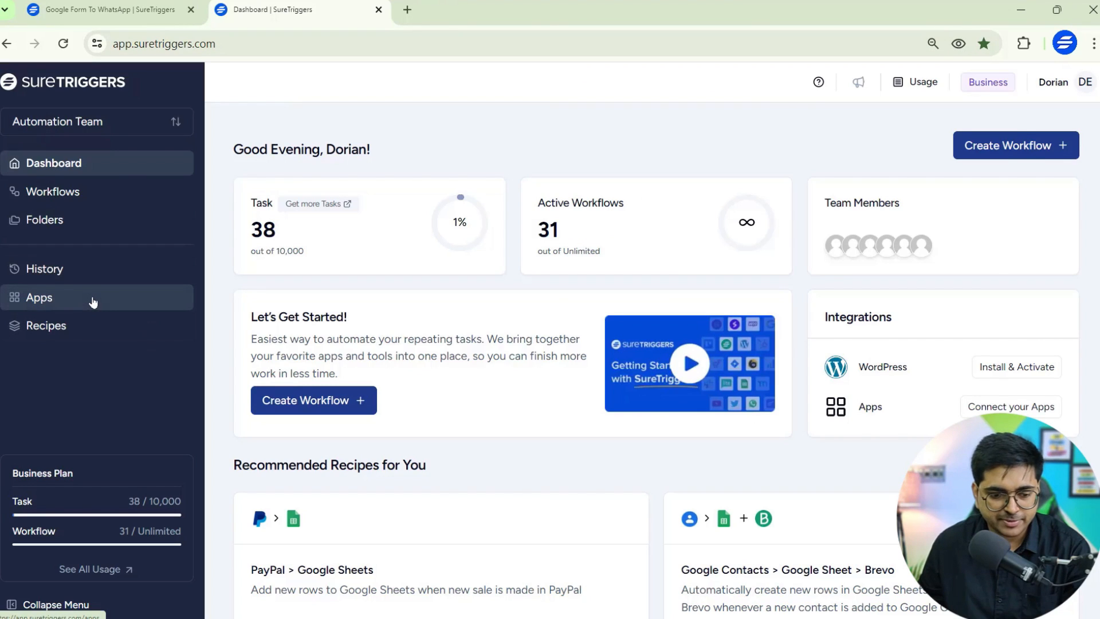
pyautogui.click(93, 298)
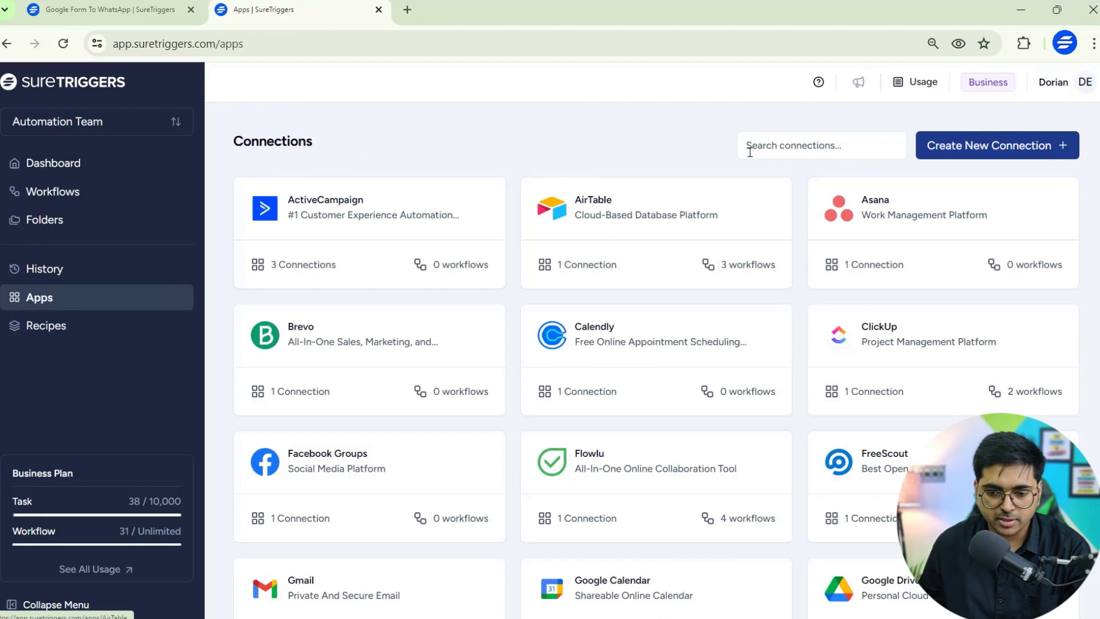
pyautogui.click(750, 147)
pyautogui.write('whats')
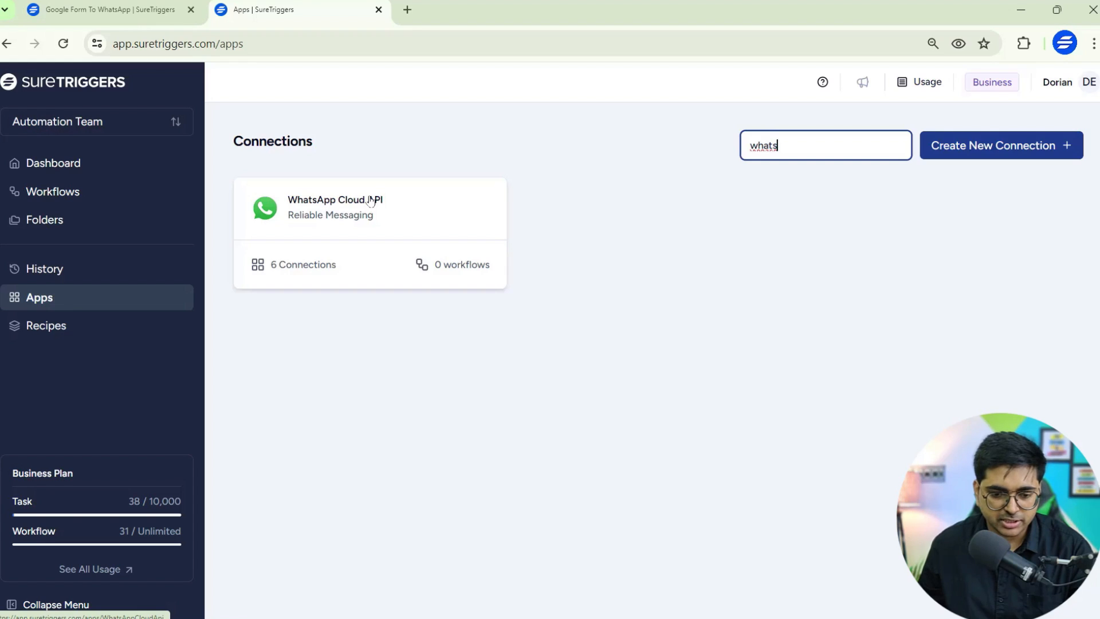
pyautogui.click(338, 209)
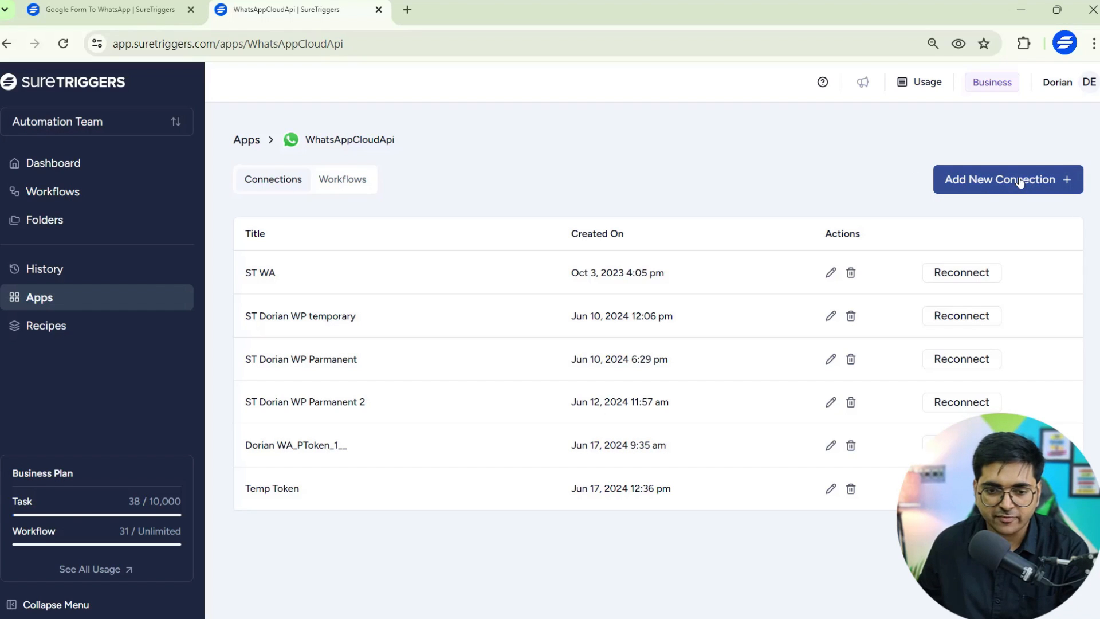
pyautogui.click(379, 9)
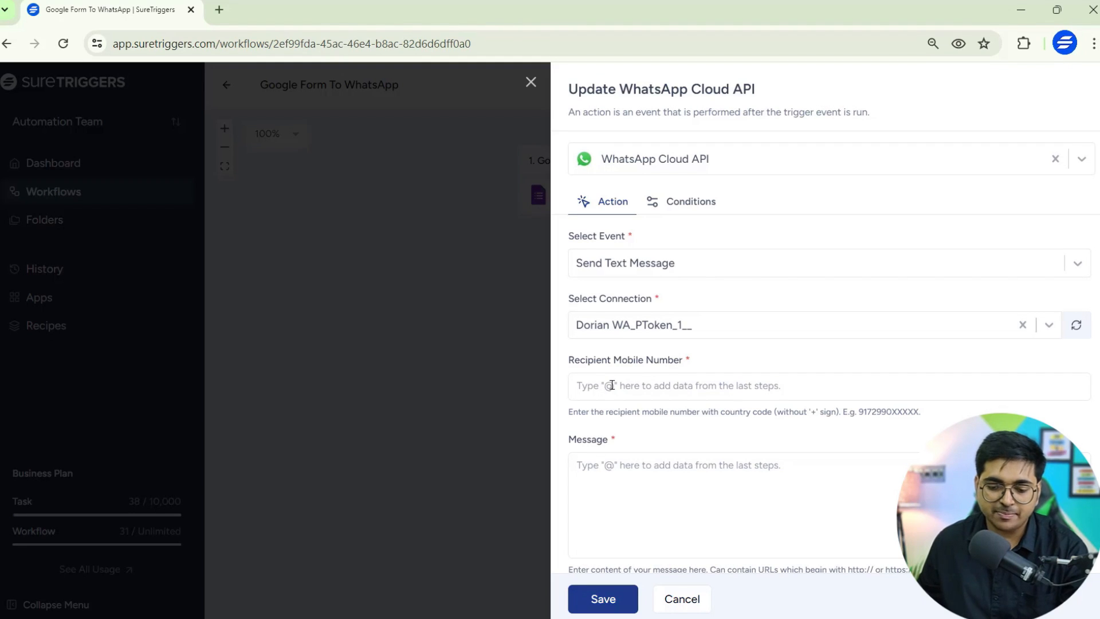
# Map the Recipient Mobile Number to the Google Forms phone number response, field 3566e750.
pyautogui.click(612, 385)
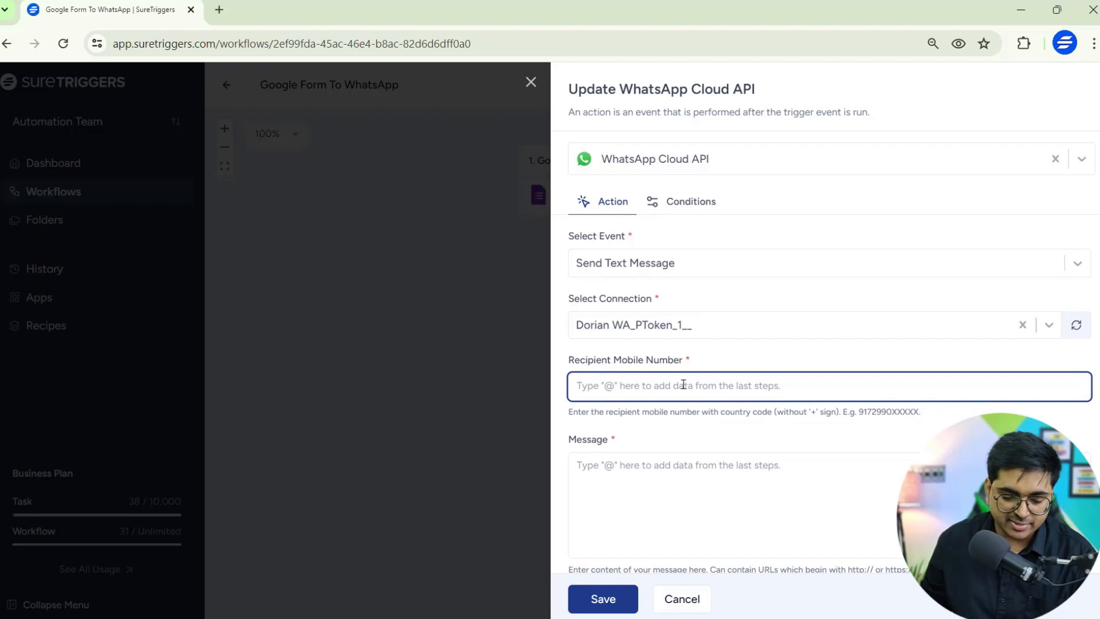
pyautogui.write('@')
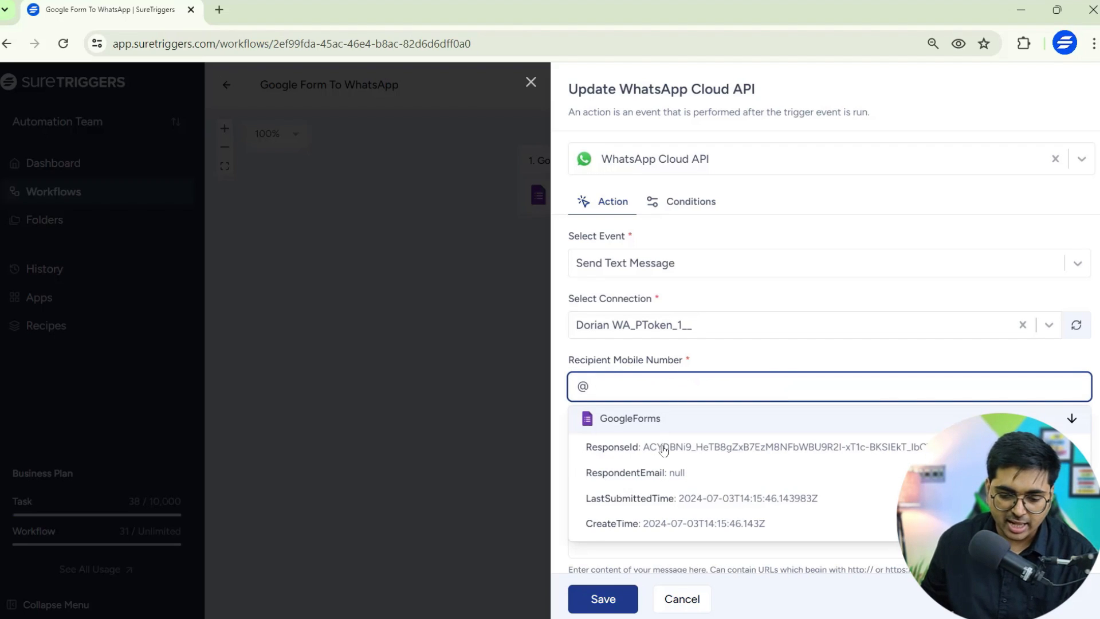
pyautogui.scroll(-3, 664, 453)
pyautogui.scroll(-1, 682, 459)
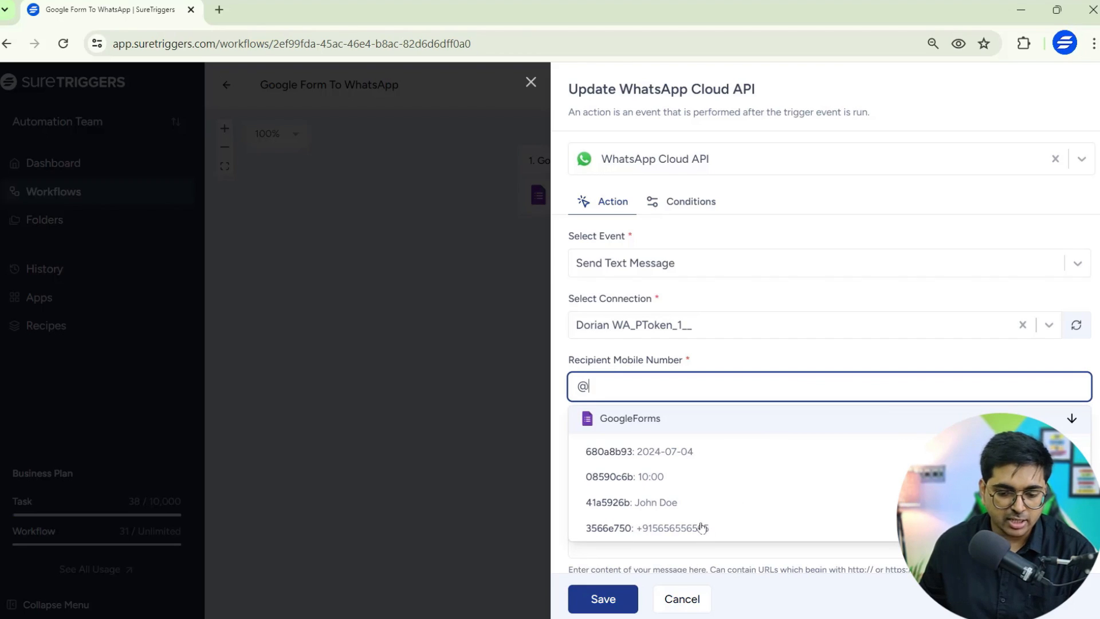
pyautogui.click(669, 528)
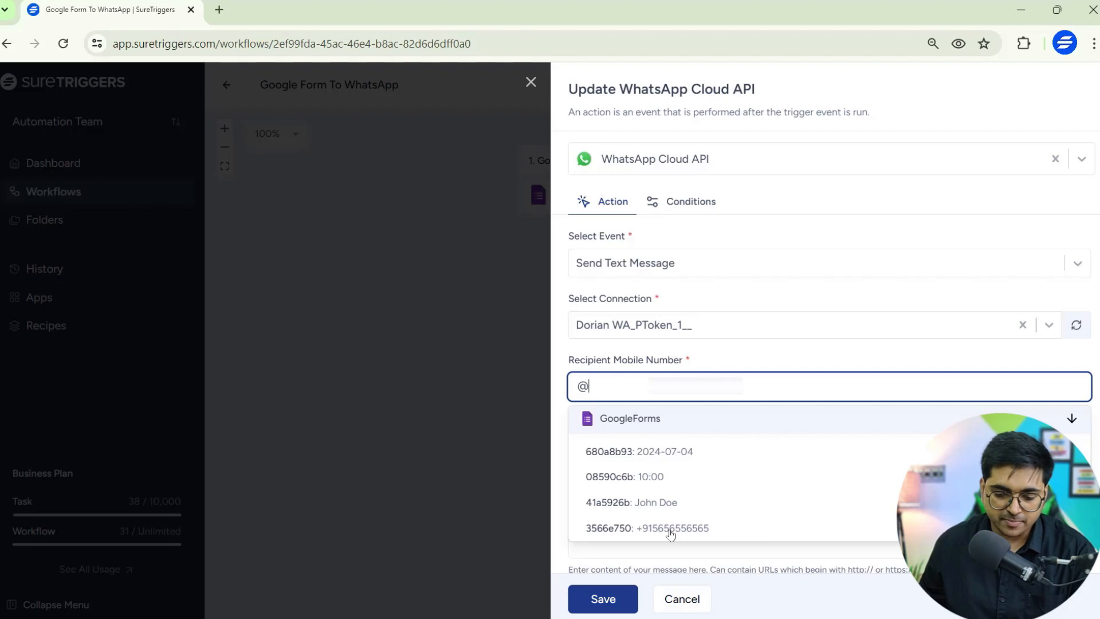
pyautogui.click(671, 528)
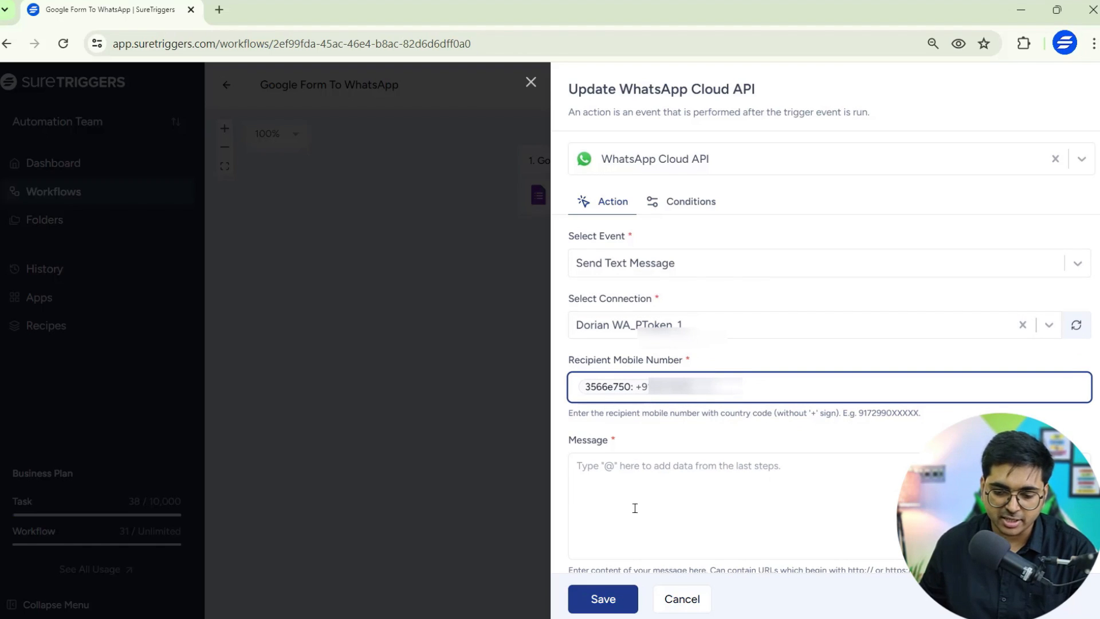
# Start the message with "Hi", the respondent's name from Google Forms field 41a5926b, and the text ", your appointment is confirmed.".
pyautogui.click(645, 482)
pyautogui.scroll(-1, 694, 454)
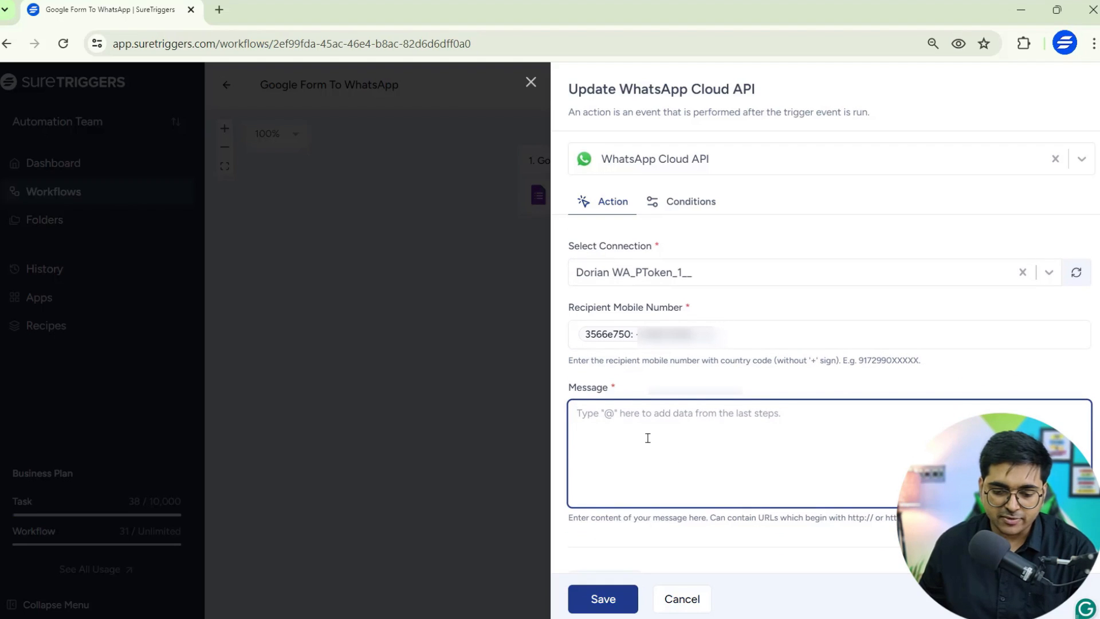
pyautogui.write('Hi')
pyautogui.scroll(-1, 638, 390)
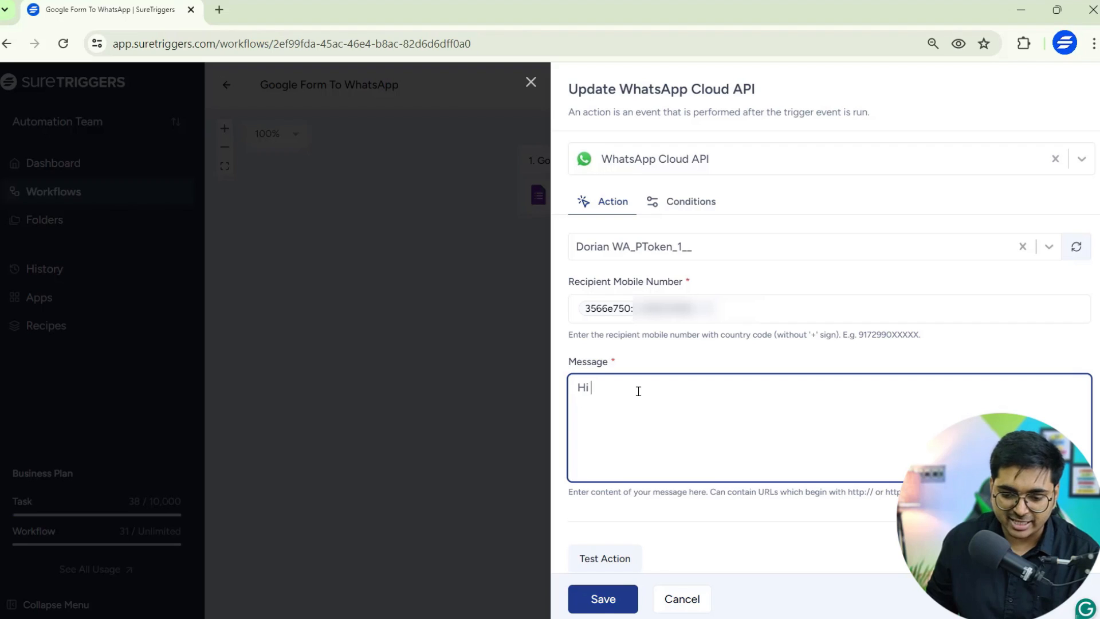
pyautogui.write('@')
pyautogui.scroll(-2, 707, 442)
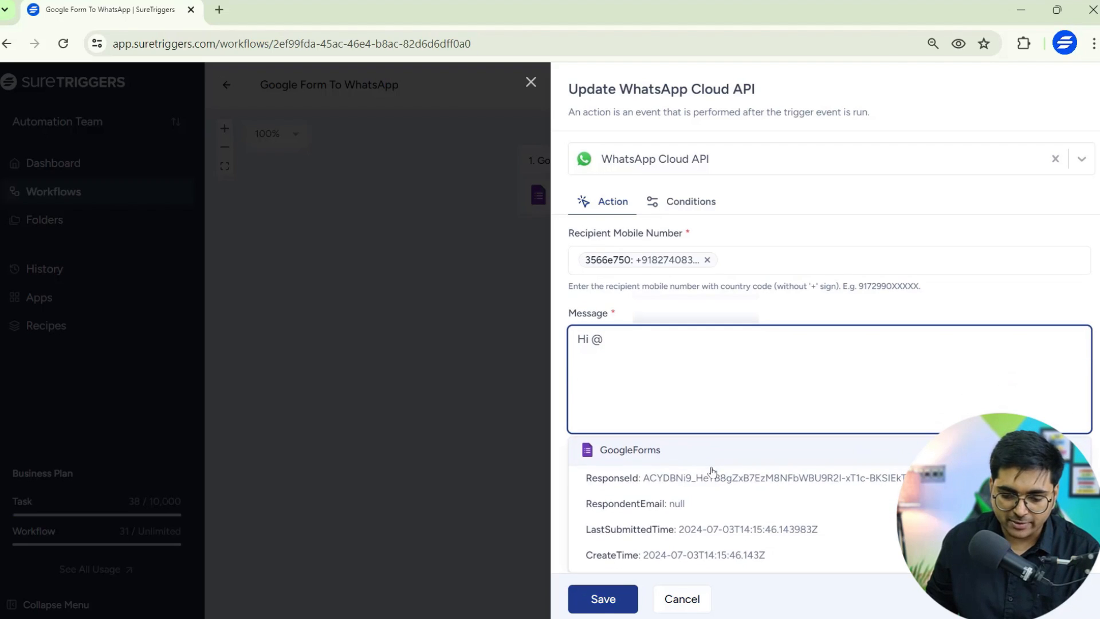
pyautogui.scroll(-2, 712, 466)
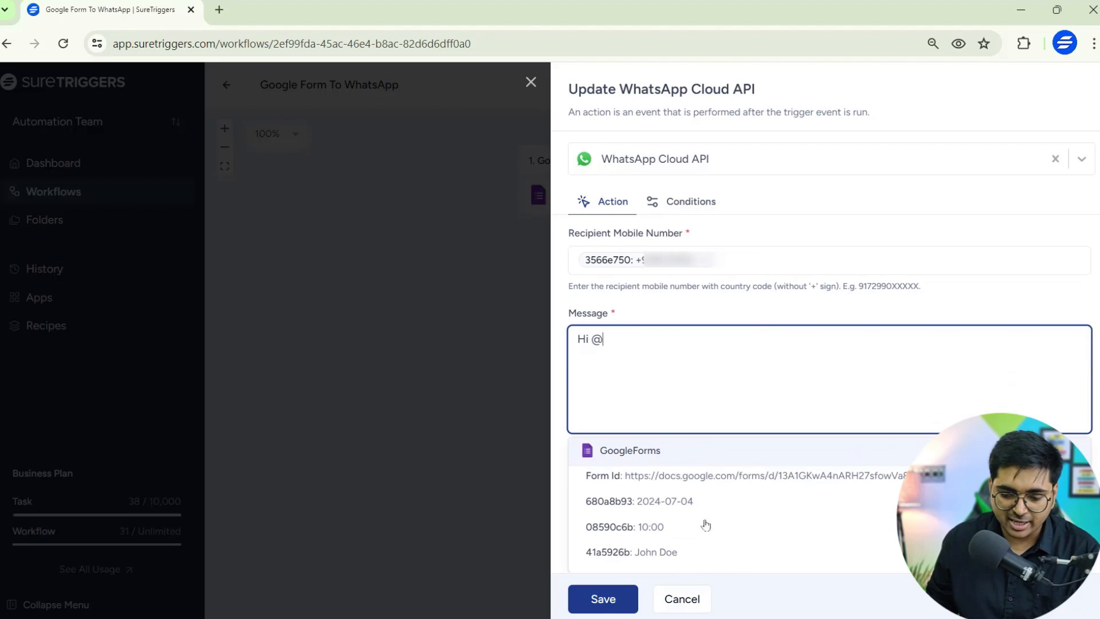
pyautogui.click(667, 556)
pyautogui.write(', your appointment is confirmed.')
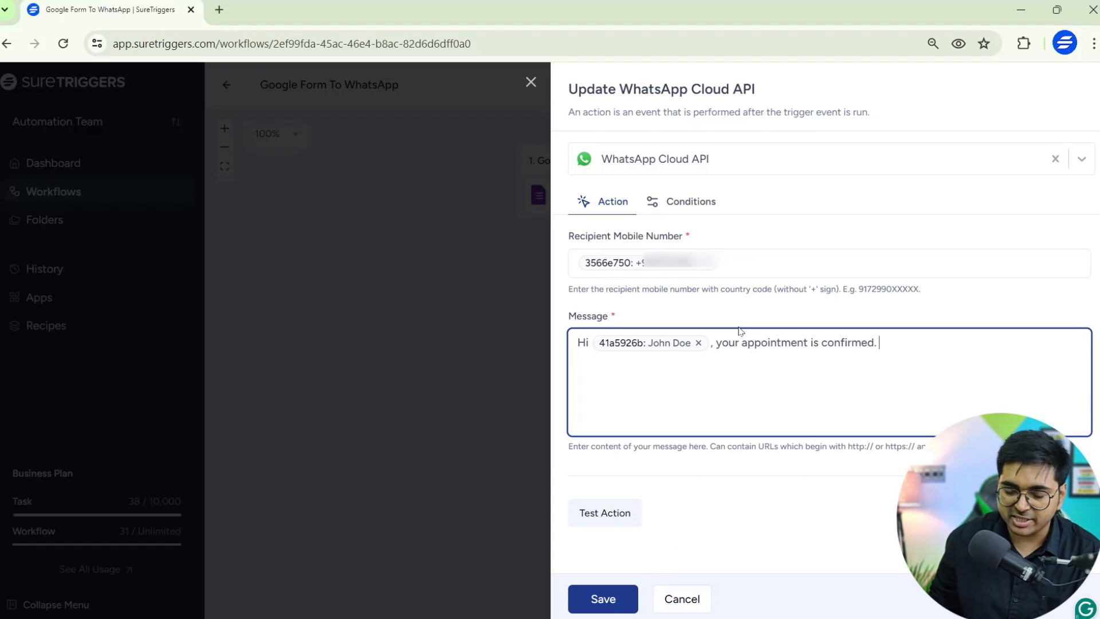
# Append the appointment time field 08590c6b and the date field 680a8b93 from Google Forms to the end of the message.
pyautogui.write(' @')
pyautogui.click(661, 517)
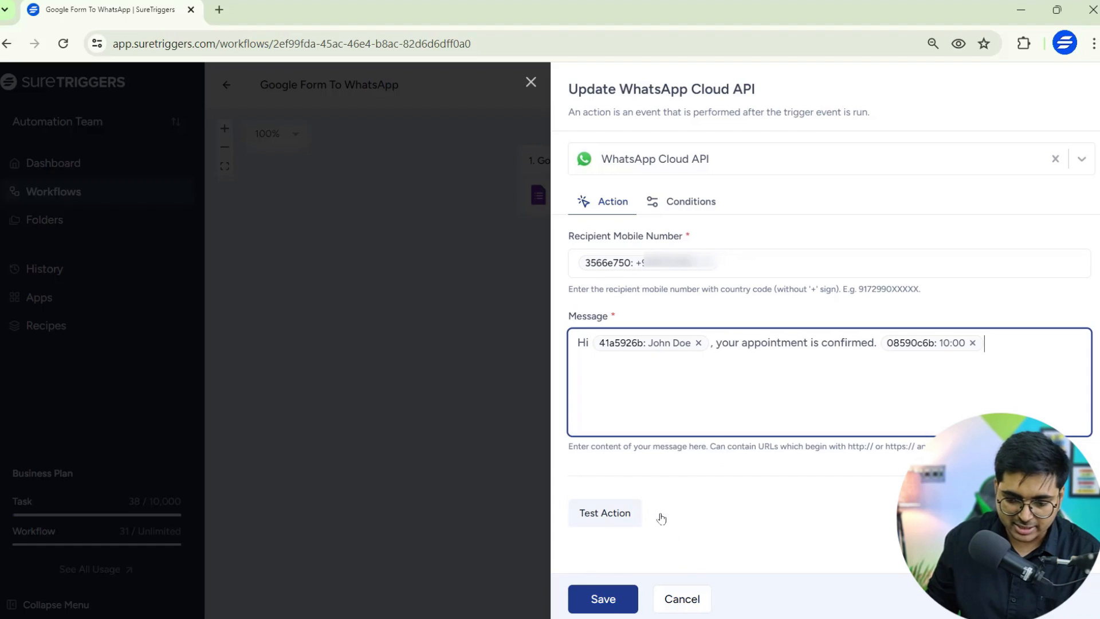
pyautogui.click(663, 516)
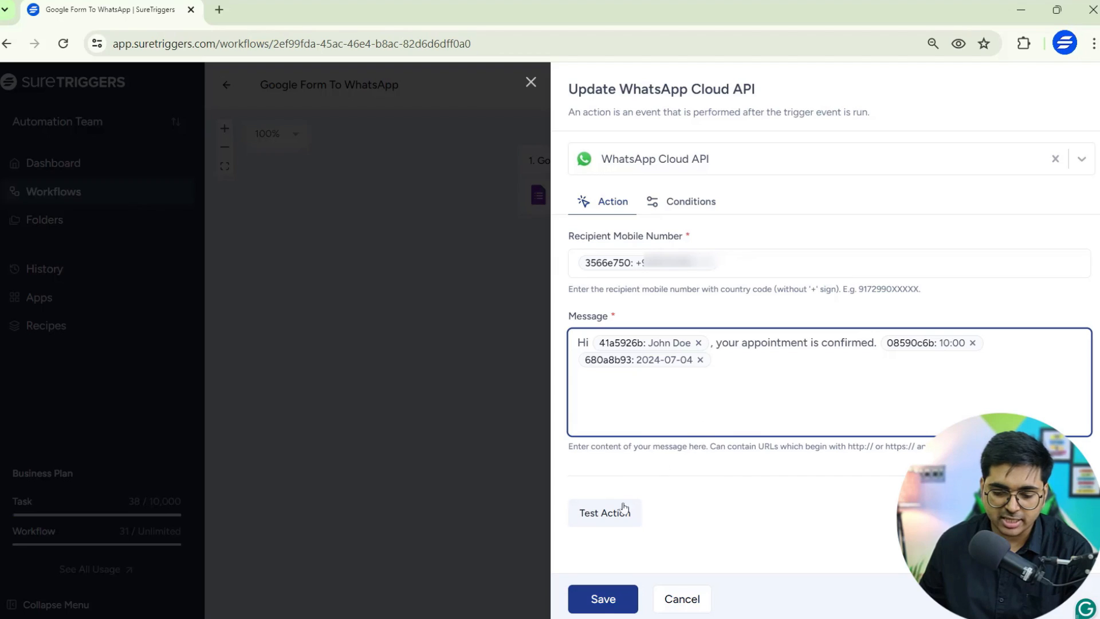
# Test and save the Send Text Message action, and publish the Google Form To WhatsApp workflow.
pyautogui.click(614, 517)
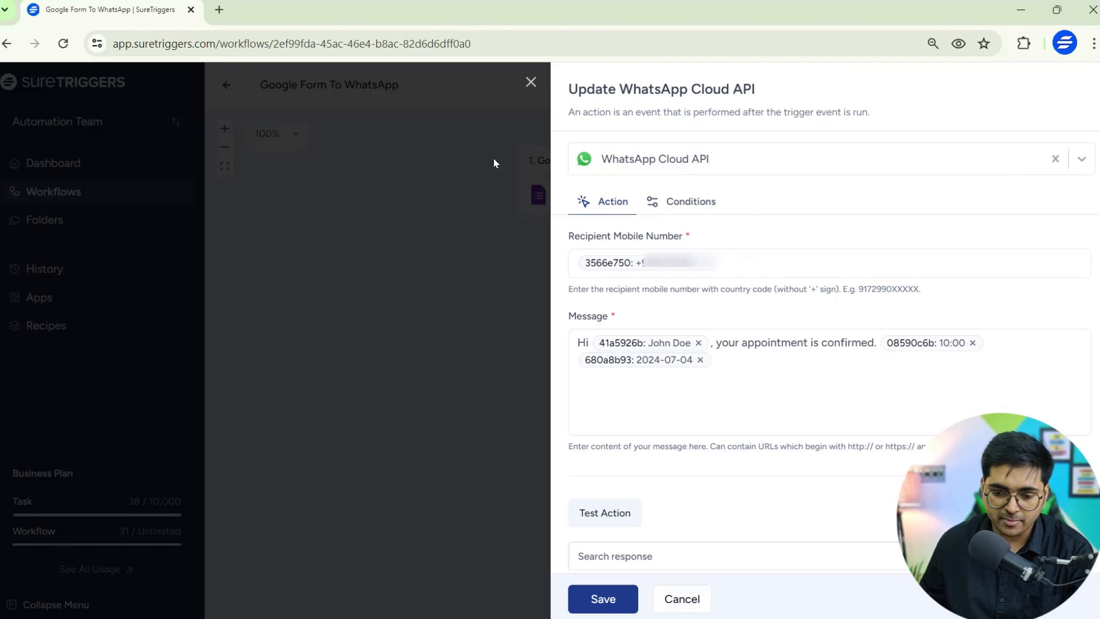
pyautogui.click(629, 602)
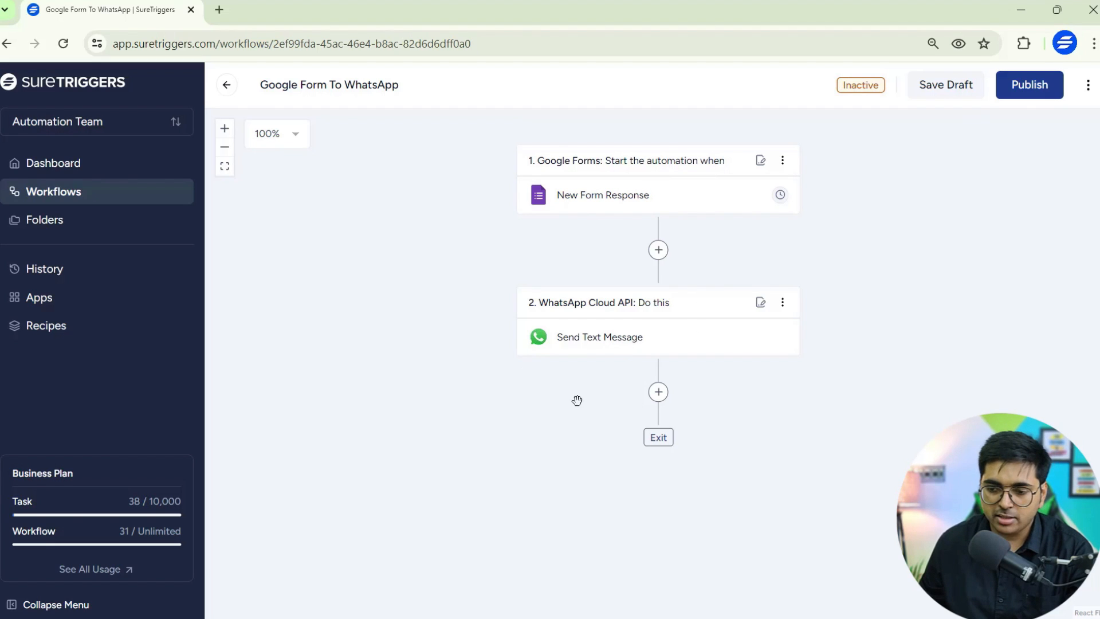
pyautogui.click(1029, 86)
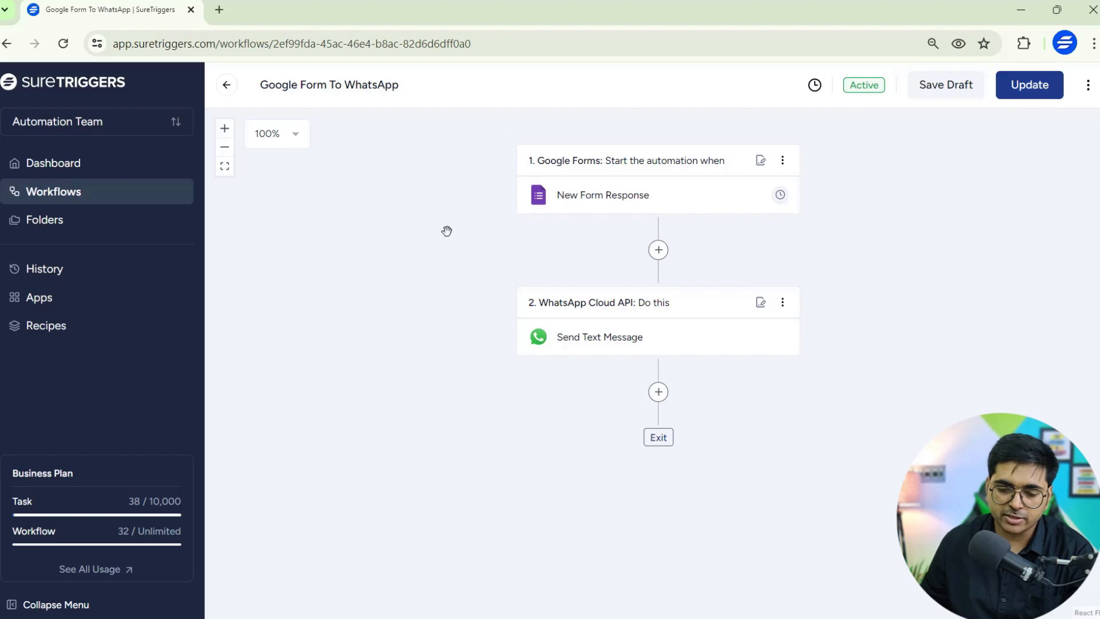